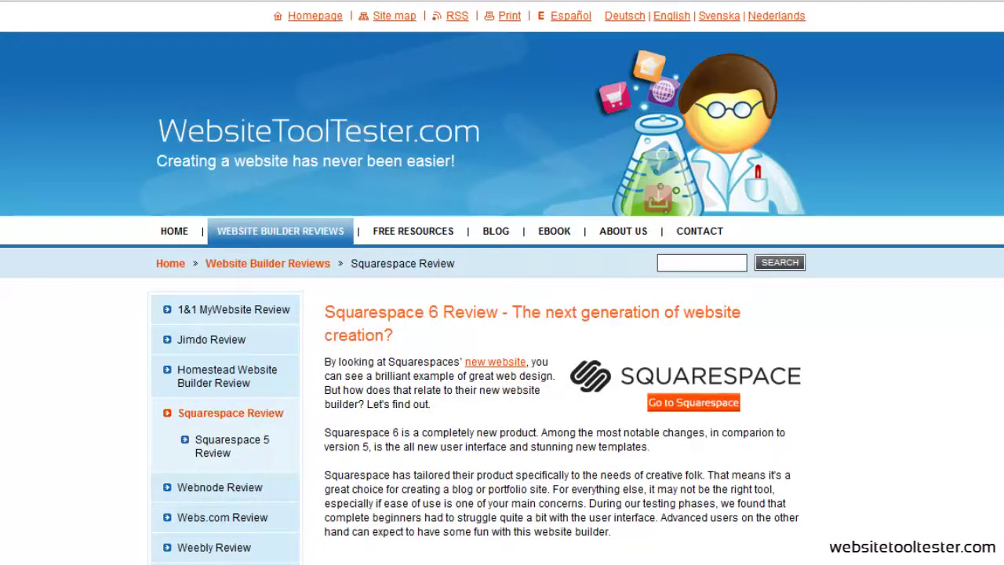
- Open Squarespace's homepage via the 'new website' link in the review article
left_click(495, 361)
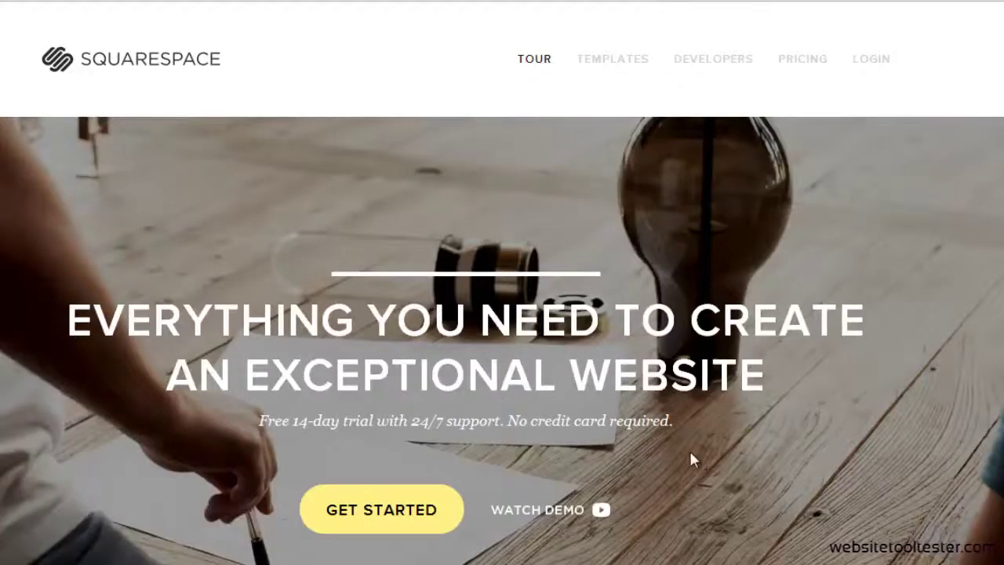
- Scroll past the template showcase to the 'Pages, galleries, and blogs' section
scroll(690, 459, "down", 4)
scroll(839, 506, "down", 4)
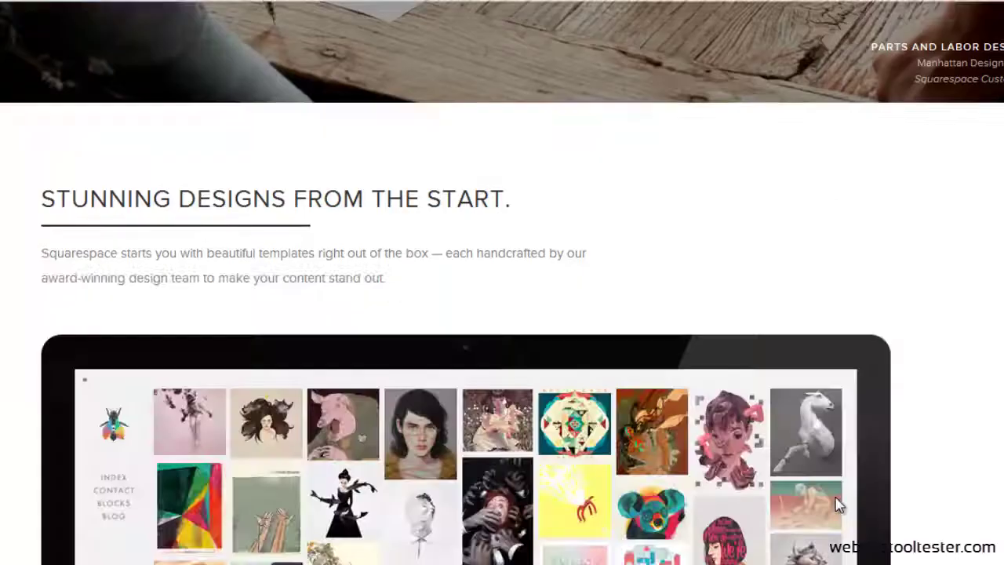
scroll(839, 506, "down", 4)
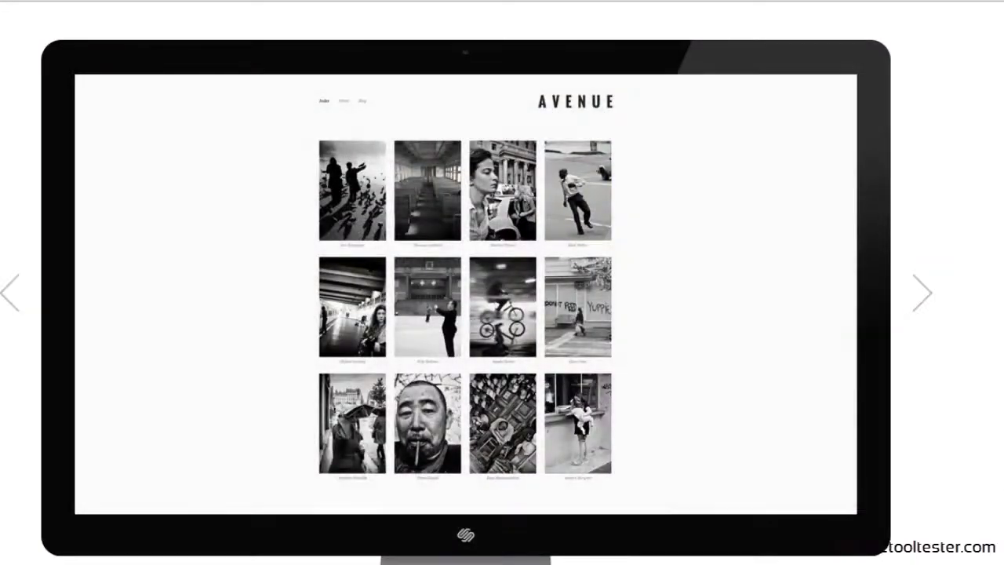
scroll(502, 314, "down", 4)
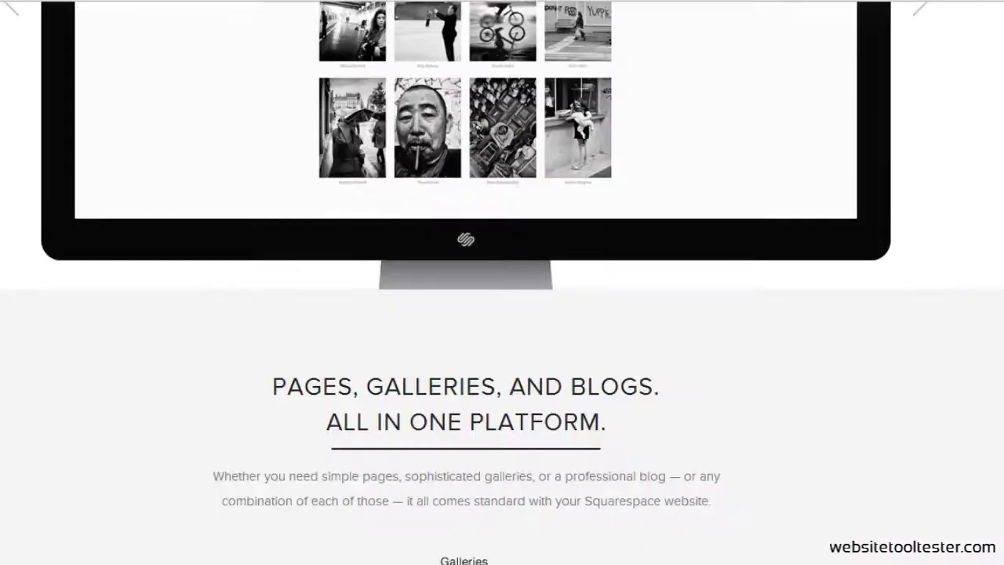
scroll(502, 314, "down", 4)
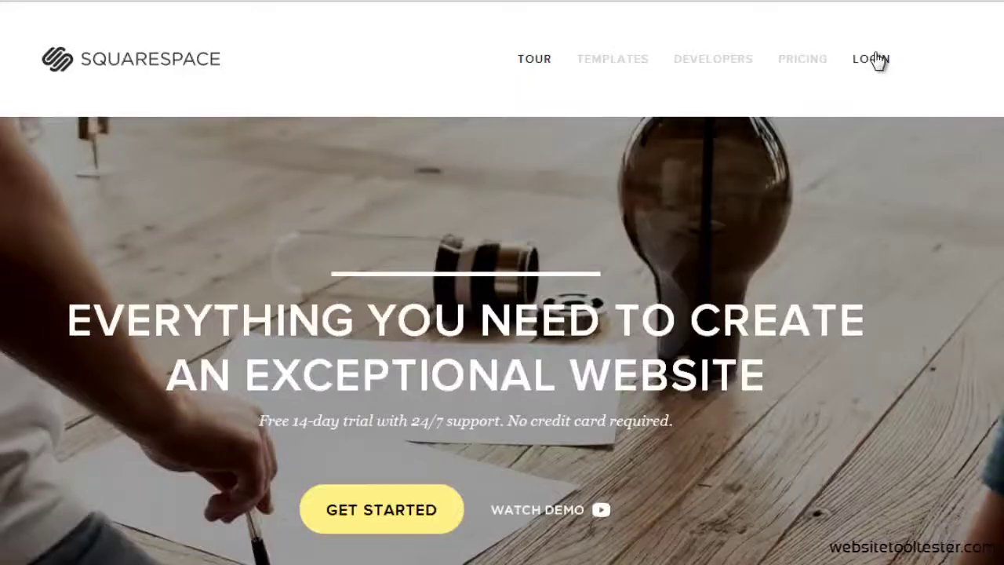
- Log in to the Squarespace account with the account password
left_click(876, 61)
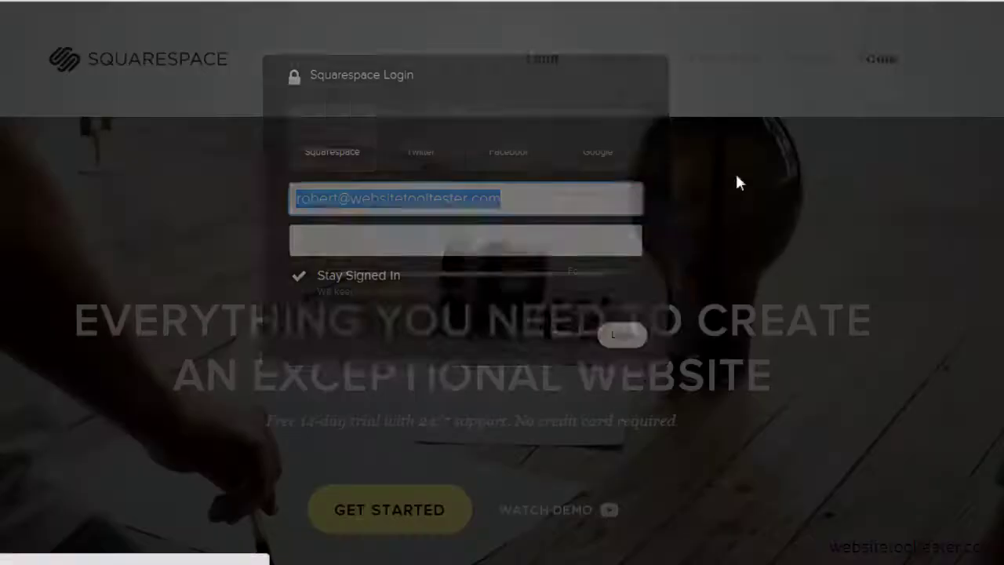
key("Tab")
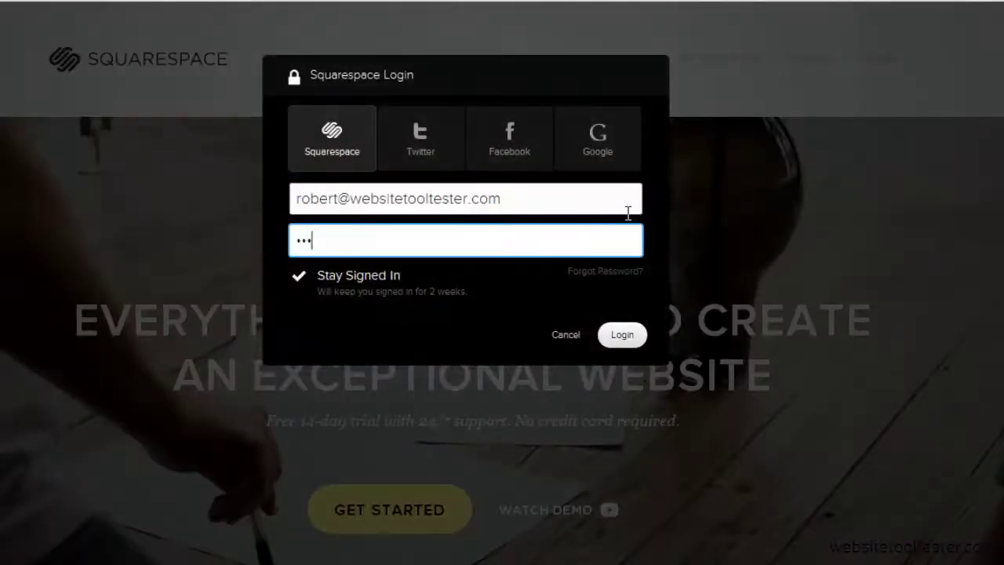
key("Return")
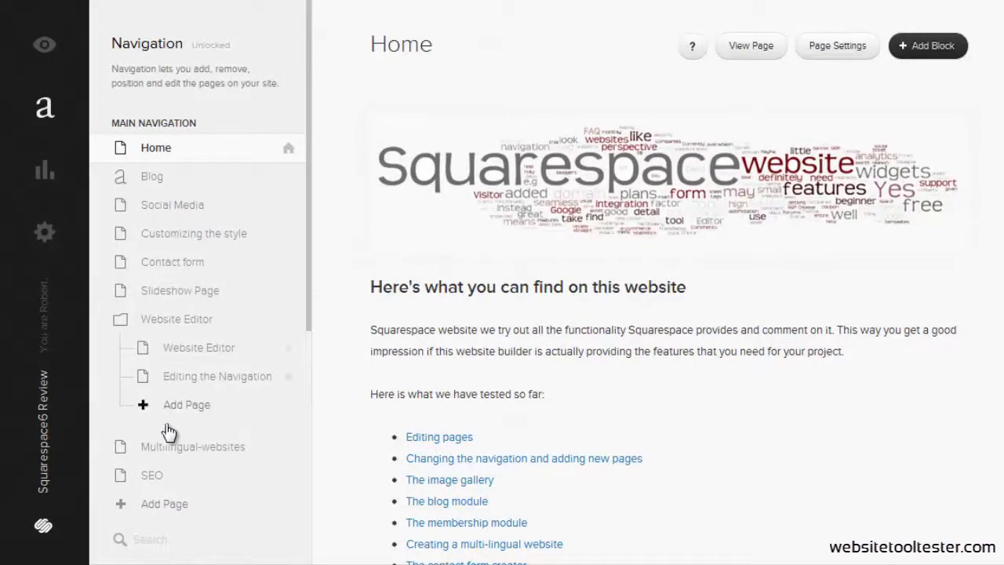
left_click(153, 181)
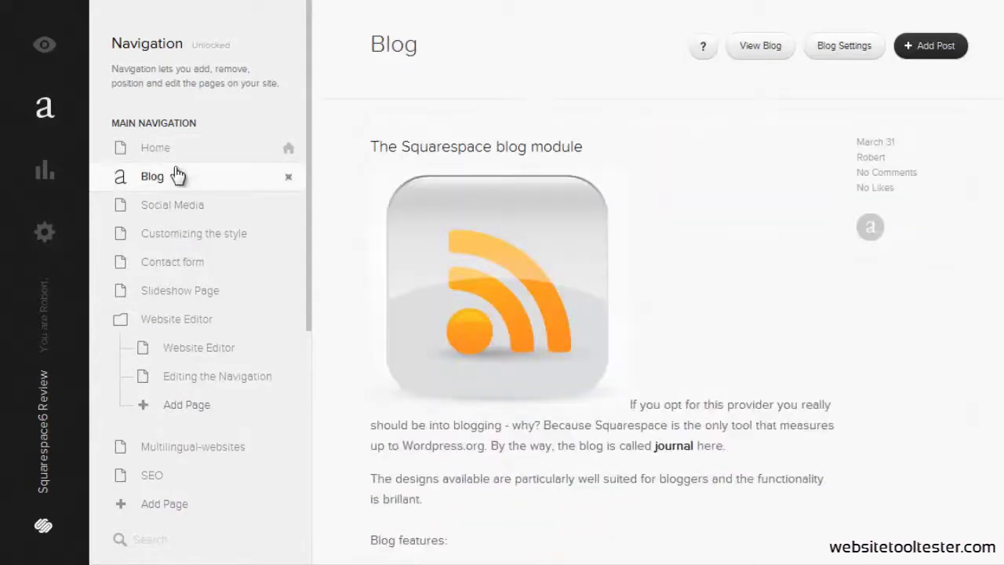
left_click(167, 149)
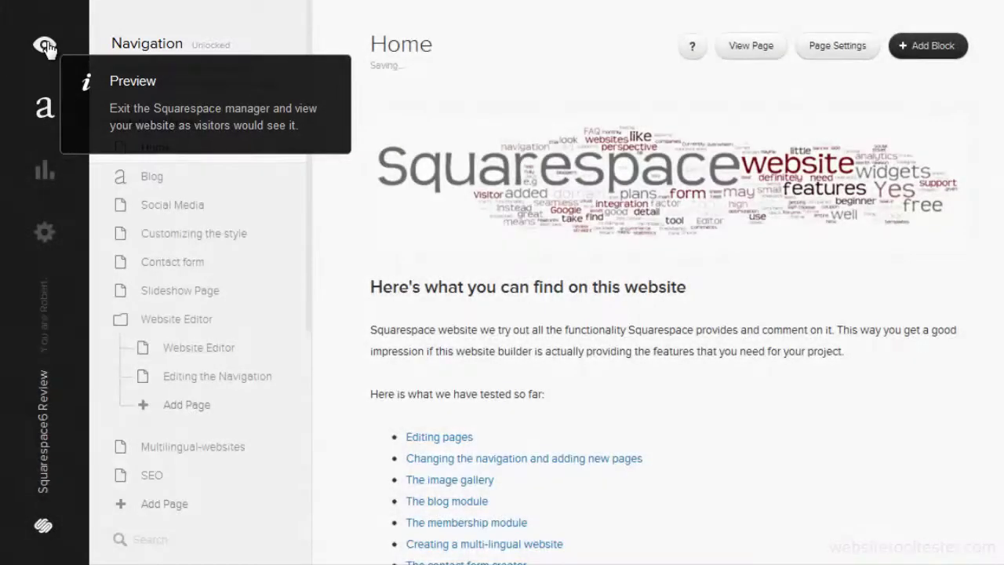
left_click(45, 45)
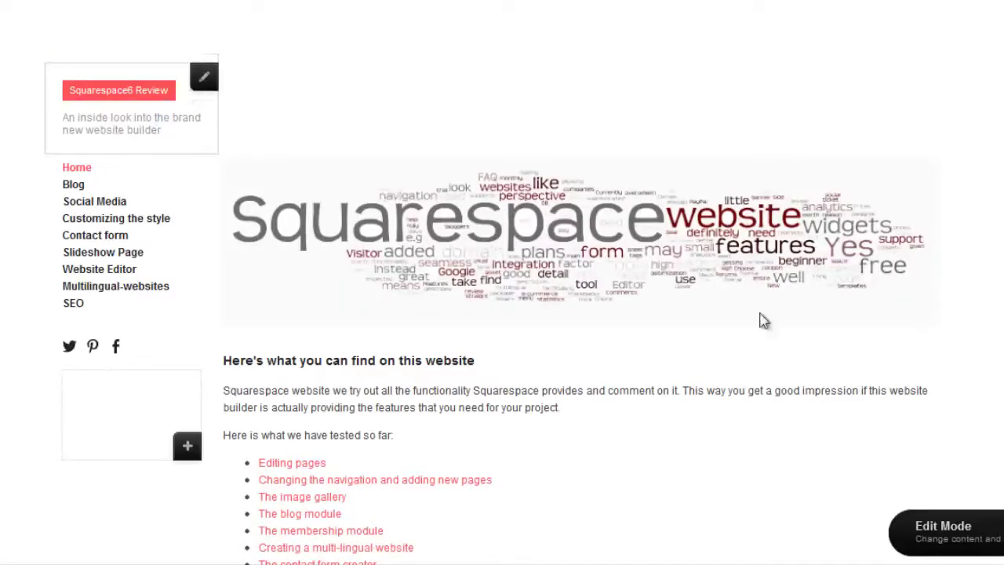
- Look over the Home page preview, then go back to managing the Home page
scroll(576, 357, "down", 6)
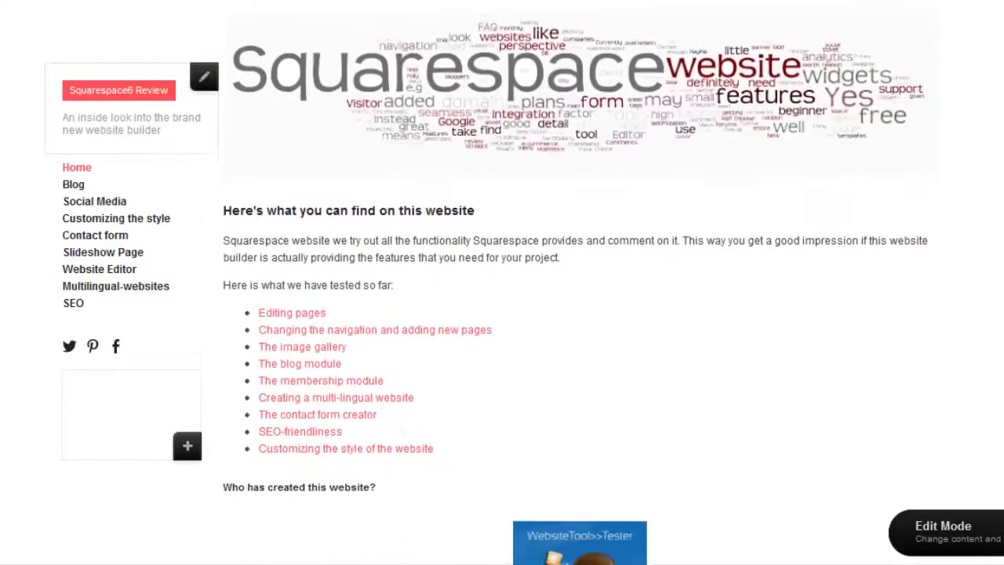
scroll(387, 259, "up", 6)
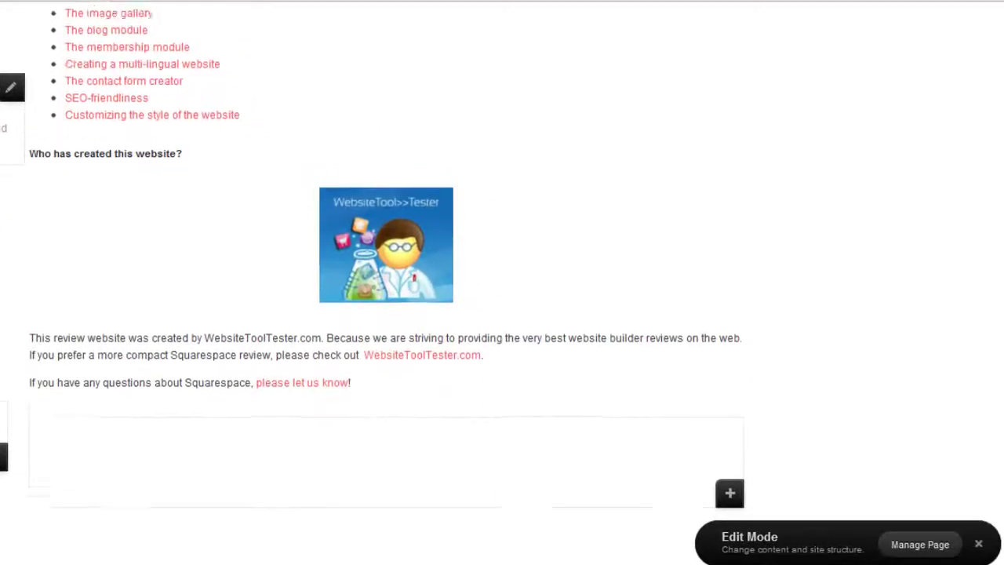
left_click(928, 554)
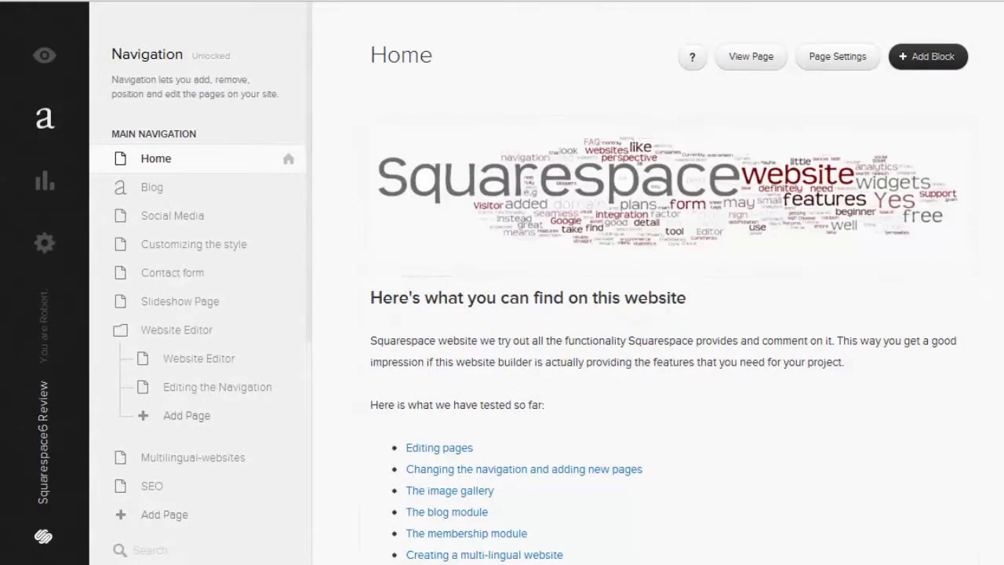
scroll(664, 340, "down", 4)
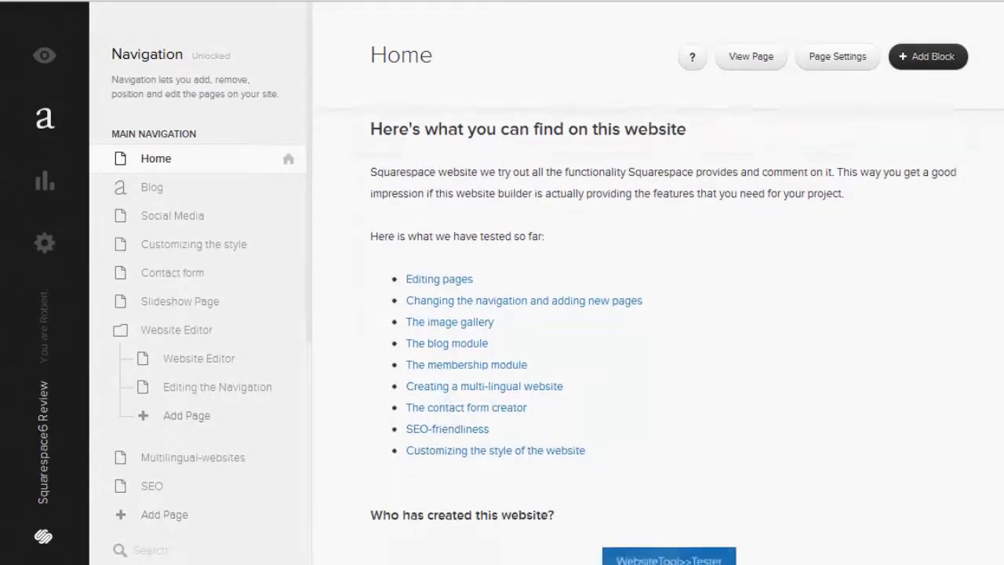
scroll(665, 340, "up", 4)
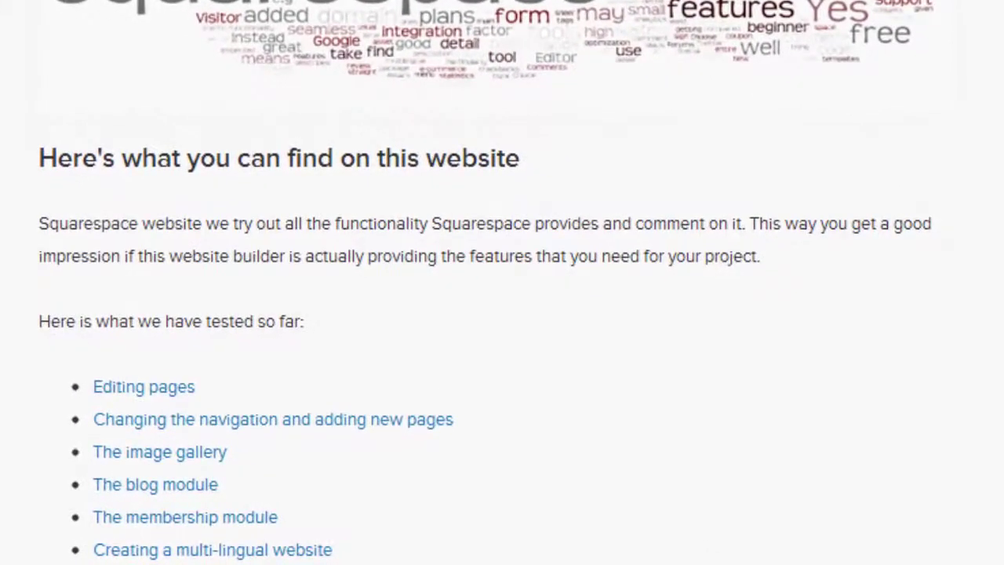
left_click(77, 222)
- Italicize the opening word 'Squarespace' in the Home page introduction paragraph
double_click(69, 223)
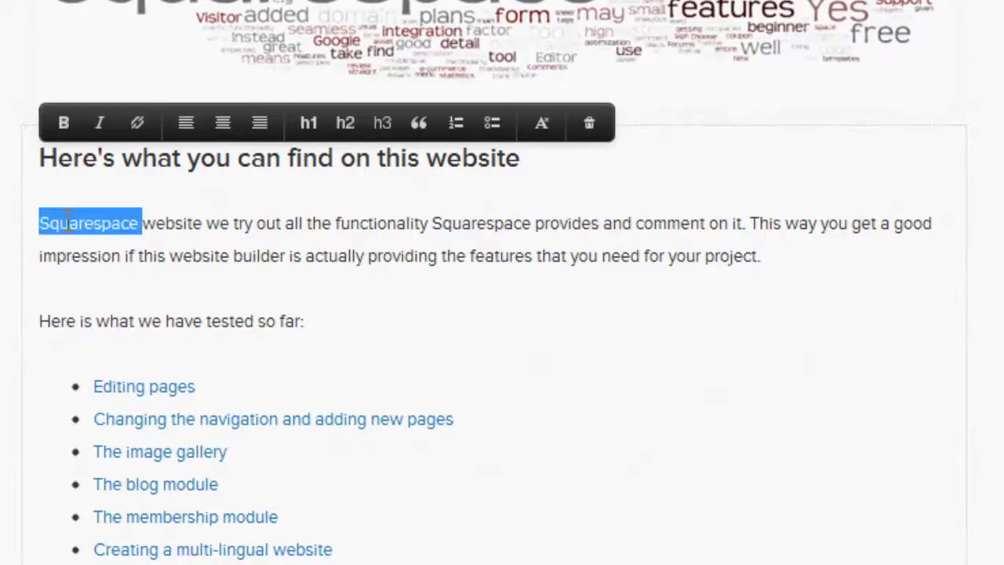
left_click(99, 123)
left_click(138, 256)
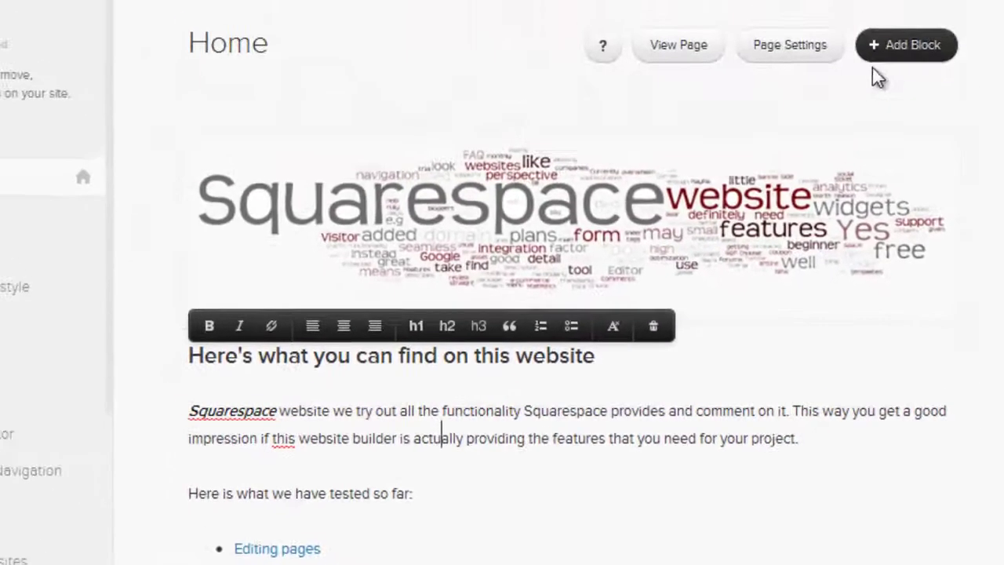
left_click(906, 49)
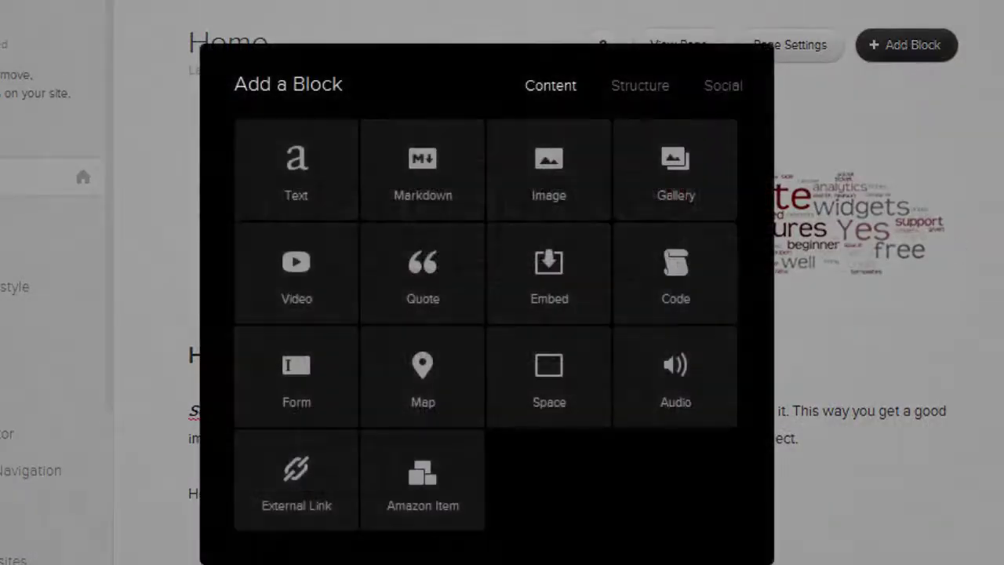
key("Escape")
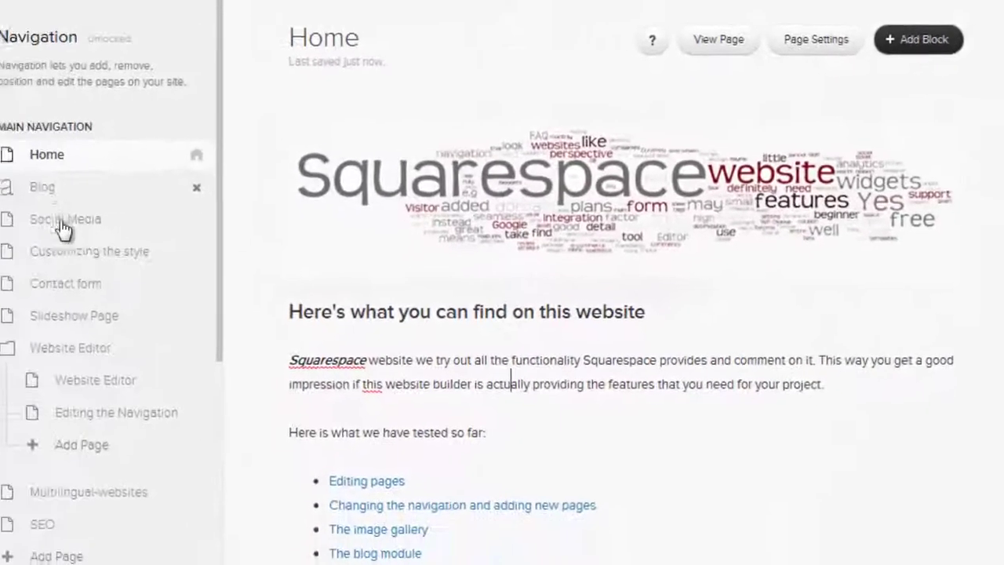
- View the Slideshow and Contact form pages, then browse the Social Media page's Instagram photos
left_click(108, 306)
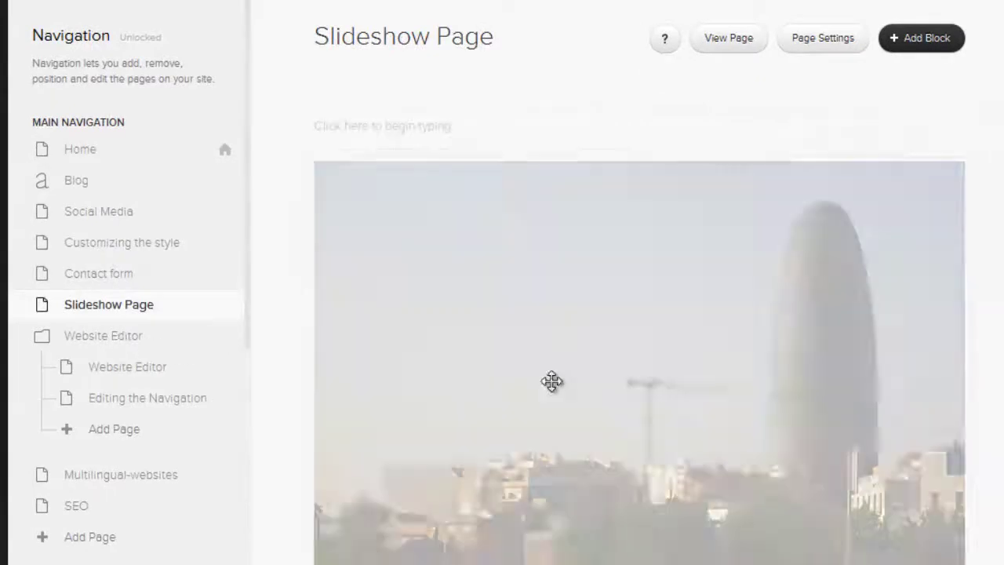
scroll(639, 354, "down", 1)
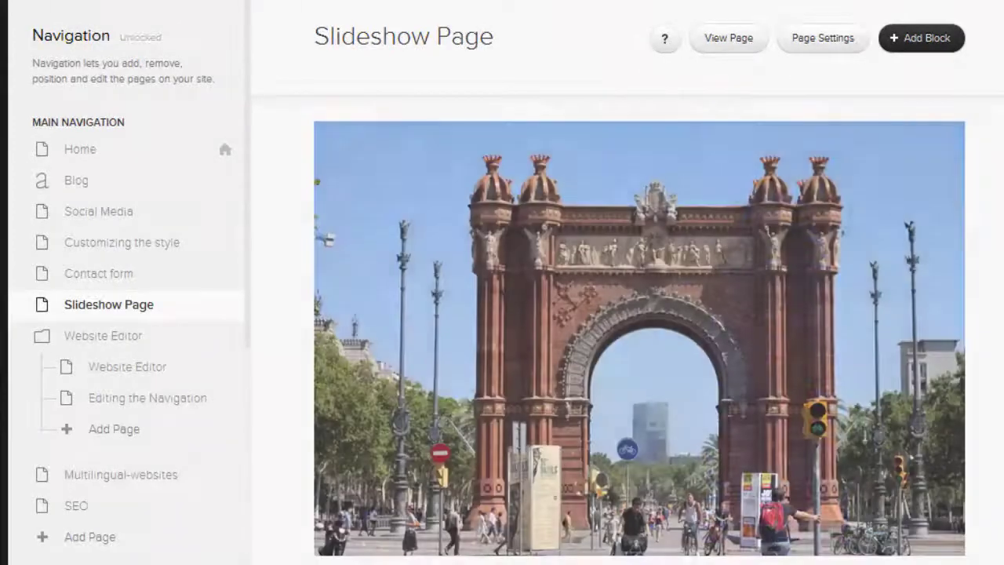
left_click(105, 273)
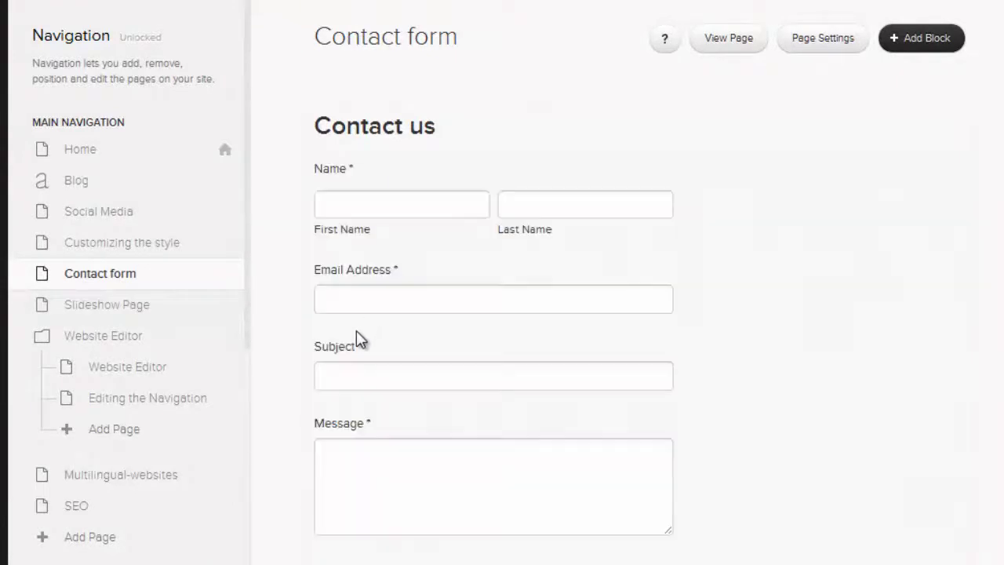
left_click(81, 212)
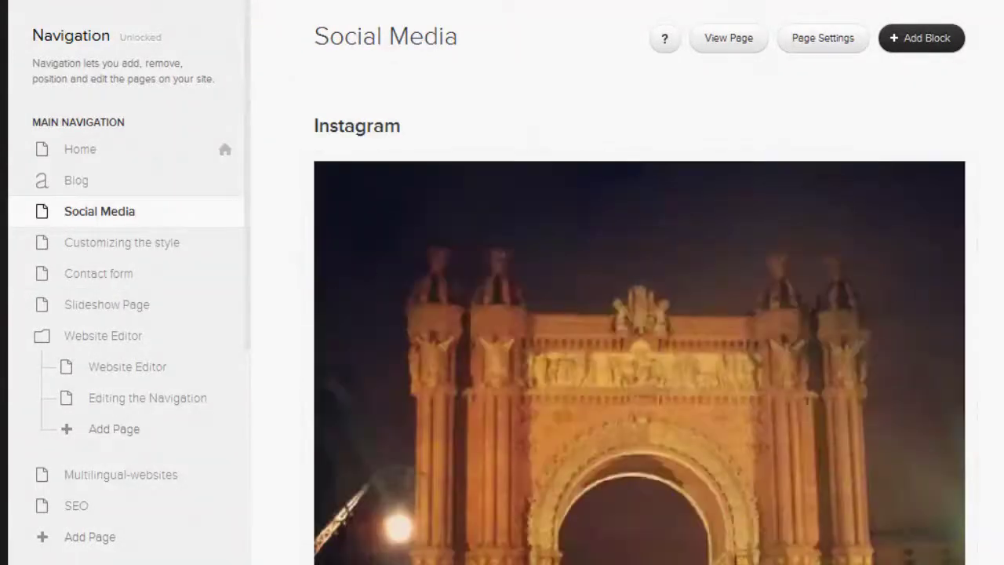
scroll(639, 330, "down", 15)
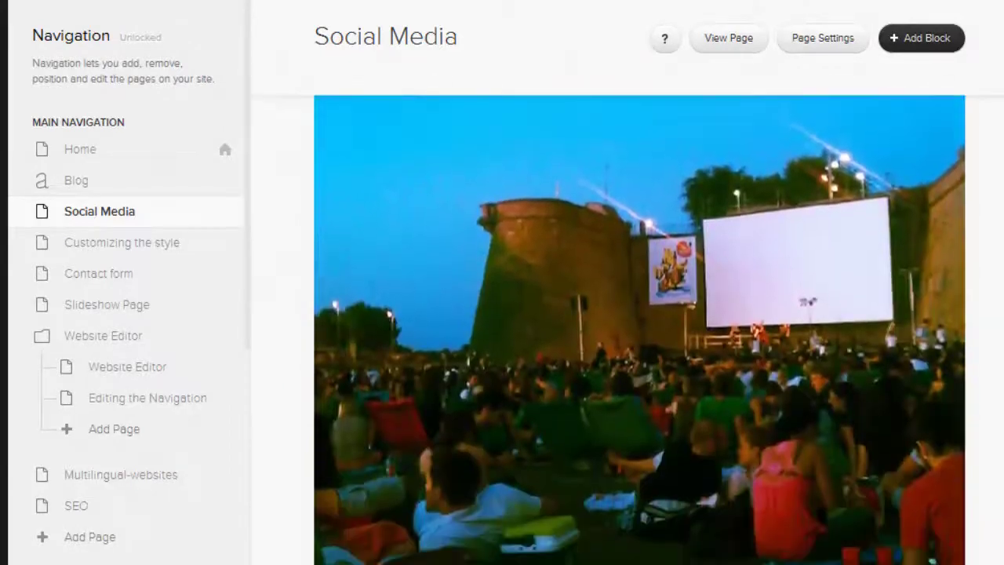
scroll(640, 330, "down", 1)
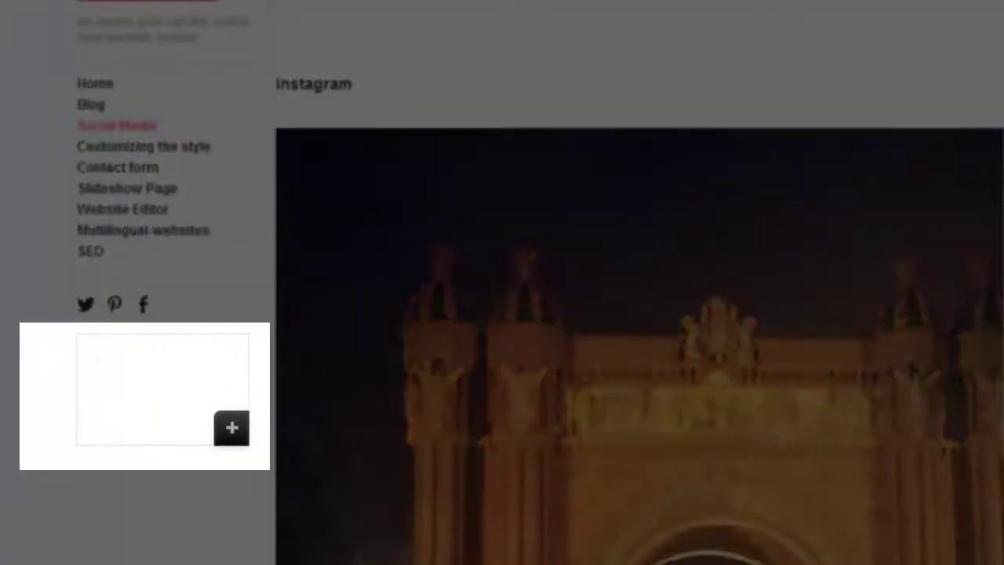
- Add a Structure-type Search block to the sidebar under the social icons and save it
scroll(251, 408, "down", 3)
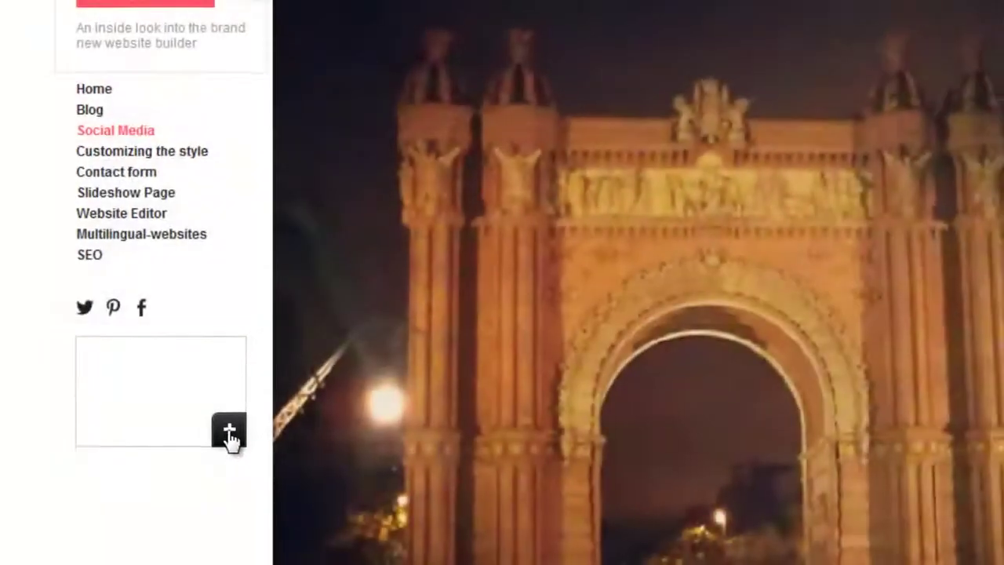
left_click(229, 433)
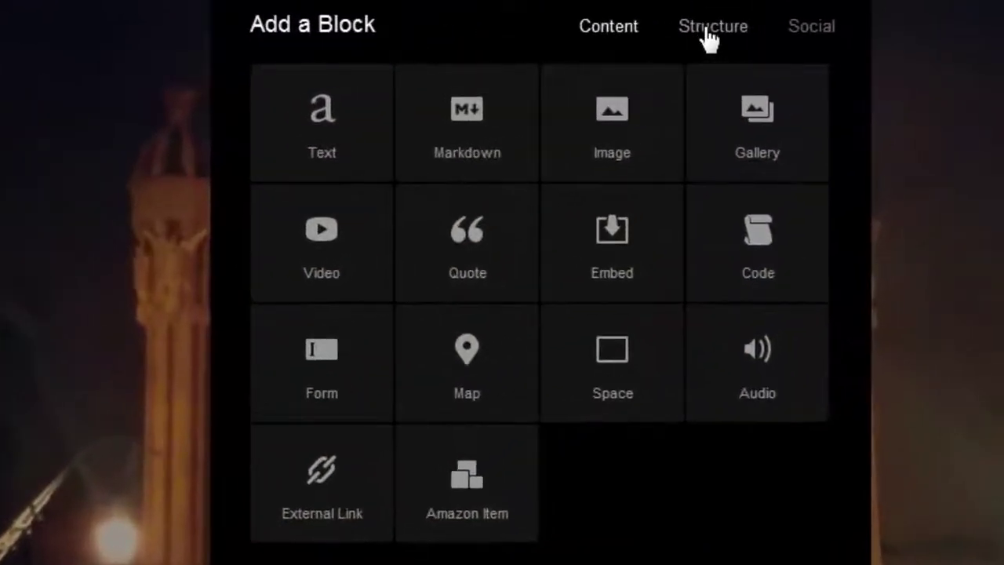
left_click(785, 39)
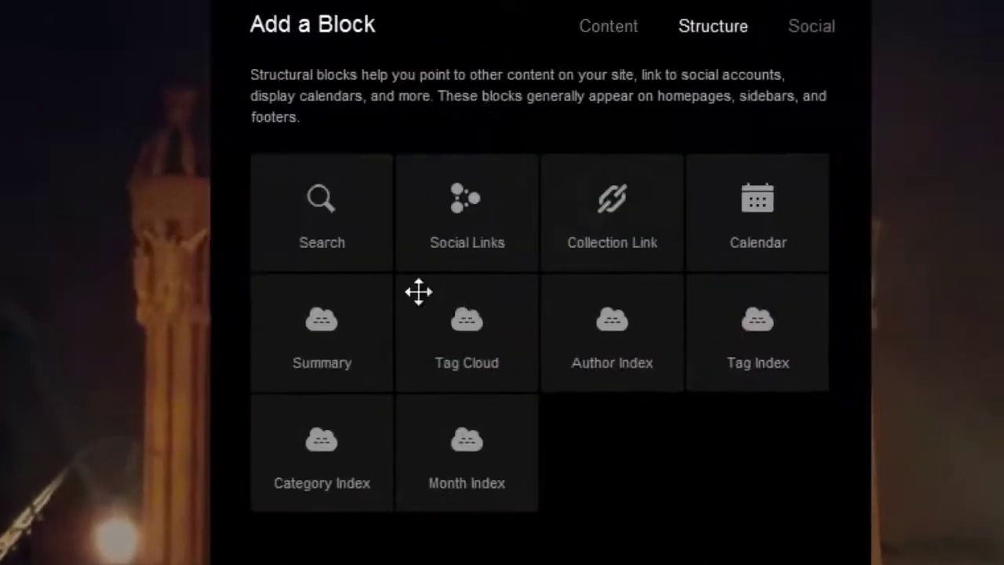
left_click(330, 228)
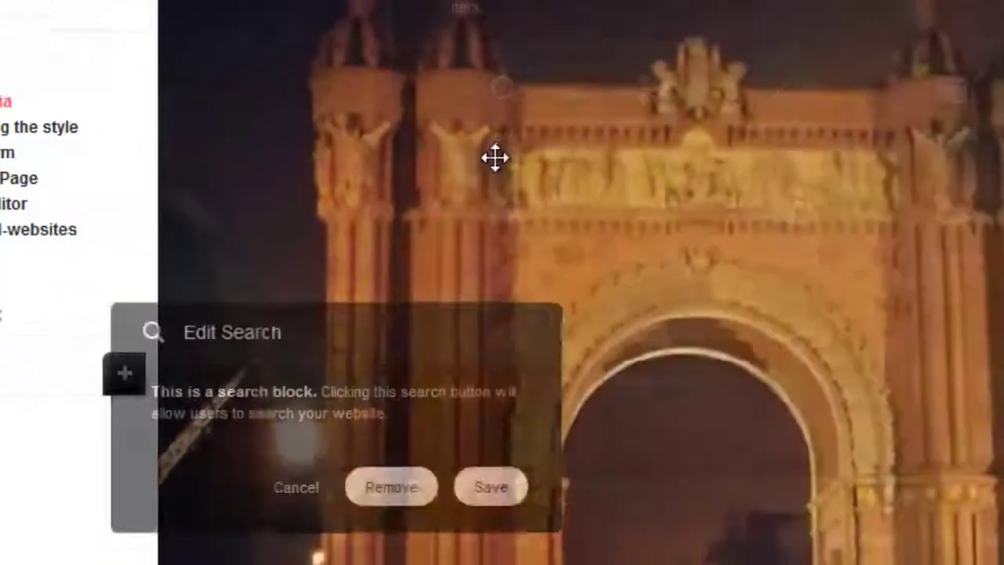
left_click(494, 489)
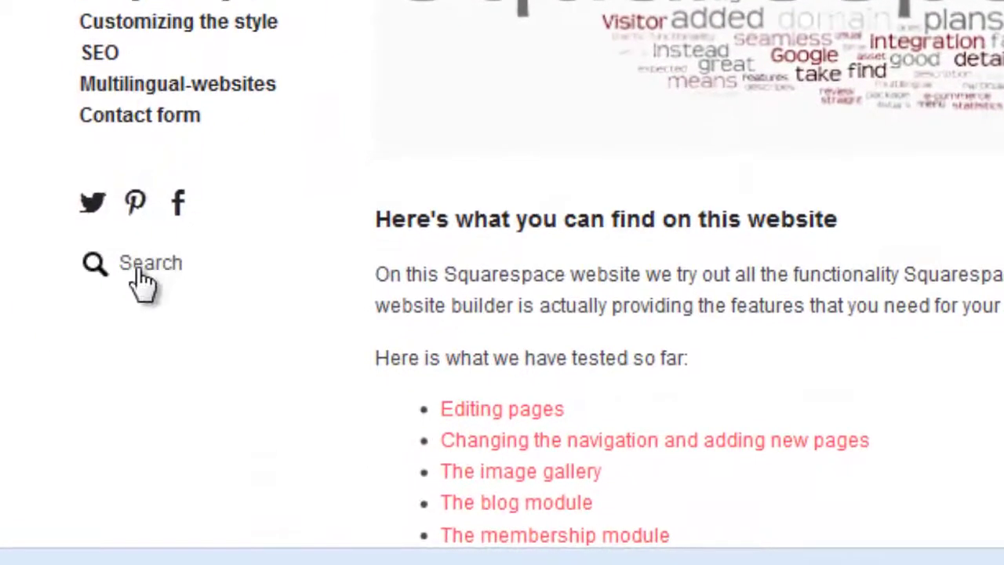
- Search the site for 'search bar', then cancel the search overlay
left_click(144, 279)
type("s")
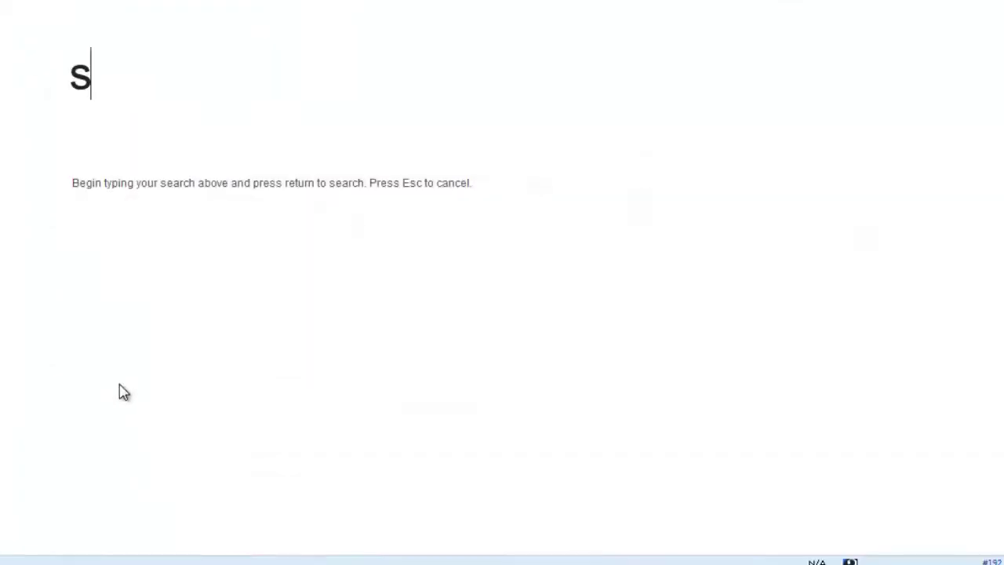
type("earch bar")
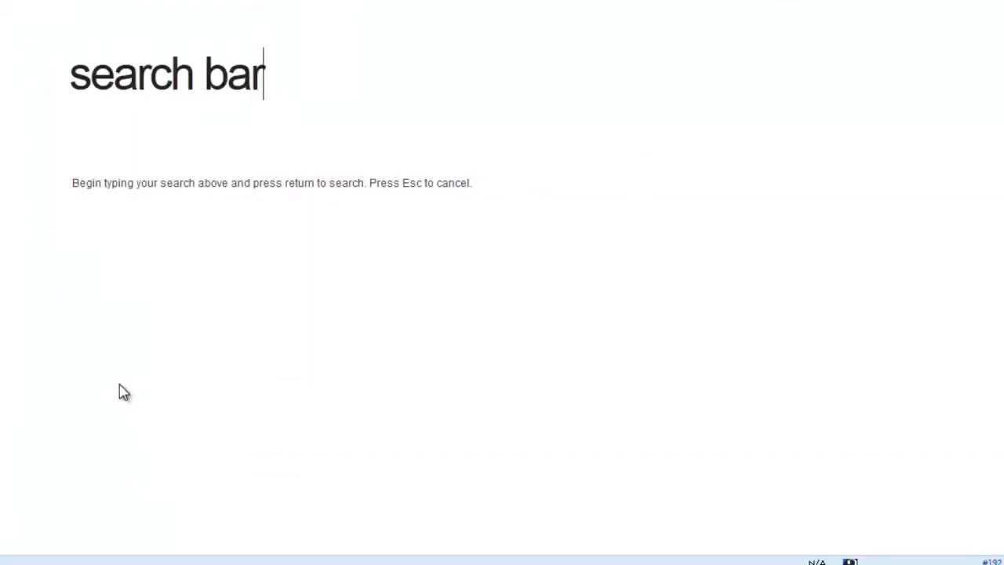
key("Escape")
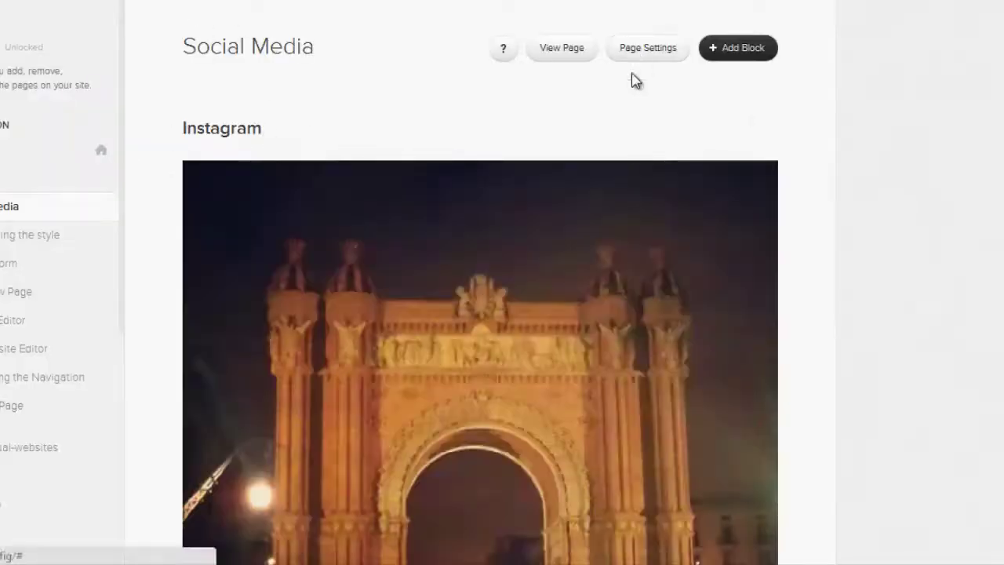
- Paste 'Our review of the Squarespace website builder' as the page description and save
left_click(648, 48)
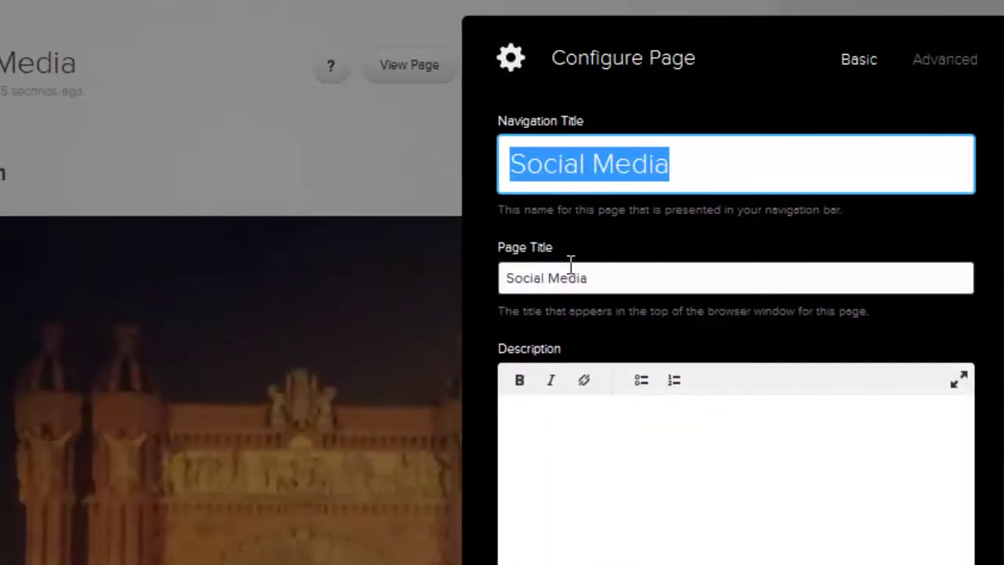
left_click(573, 276)
left_click(605, 466)
type("Our review of the Squarespace website builder")
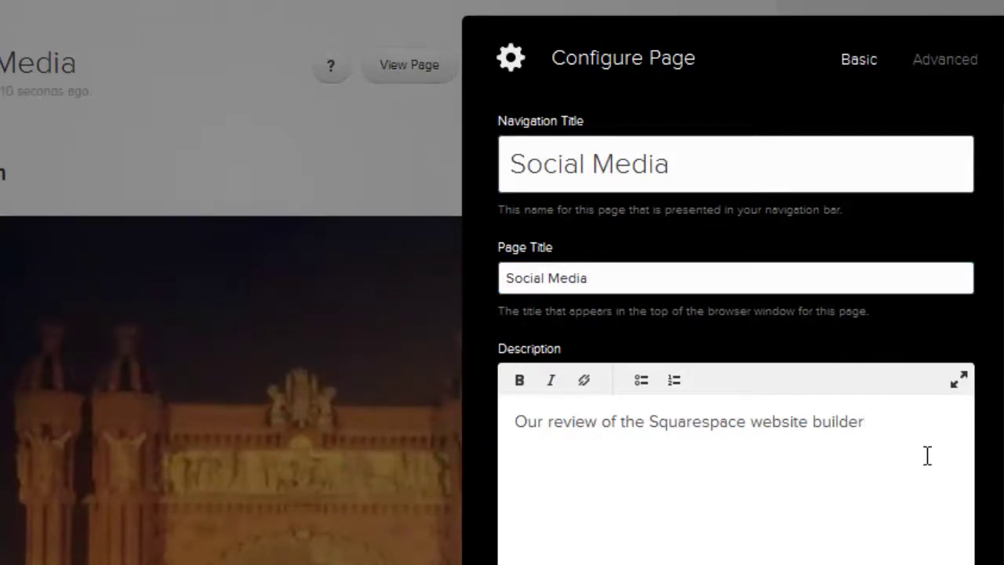
scroll(927, 455, "down", 5)
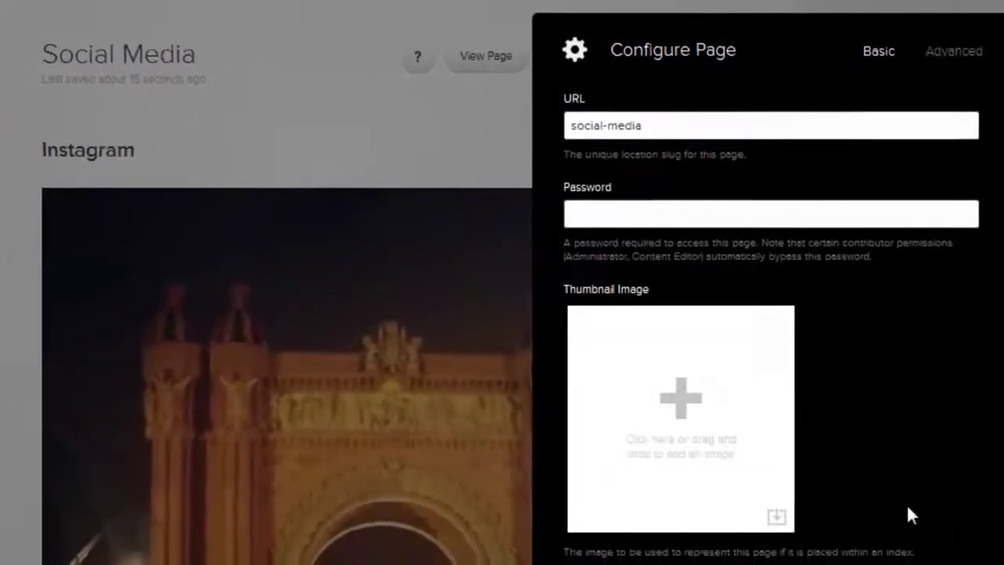
scroll(906, 503, "up", 5)
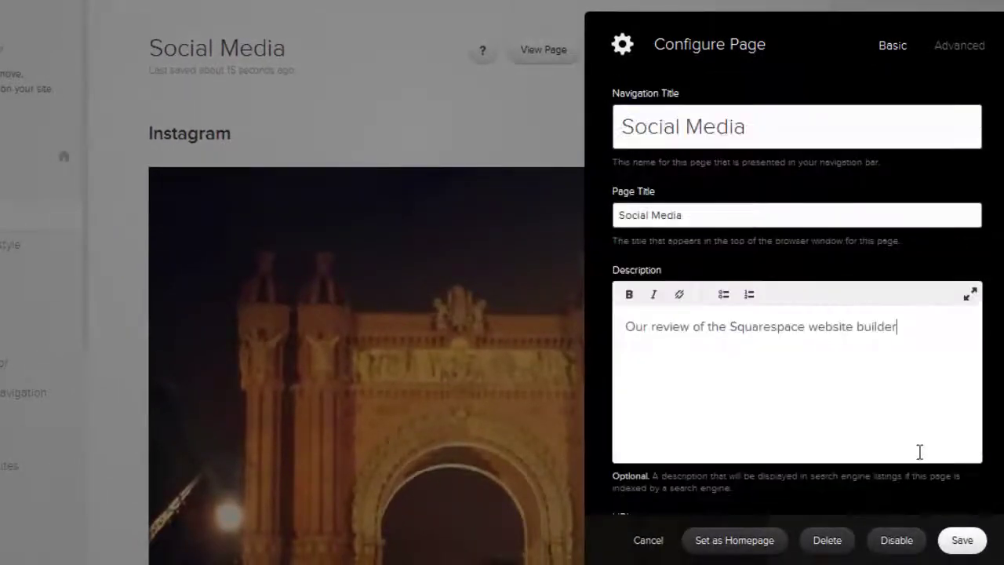
left_click(964, 544)
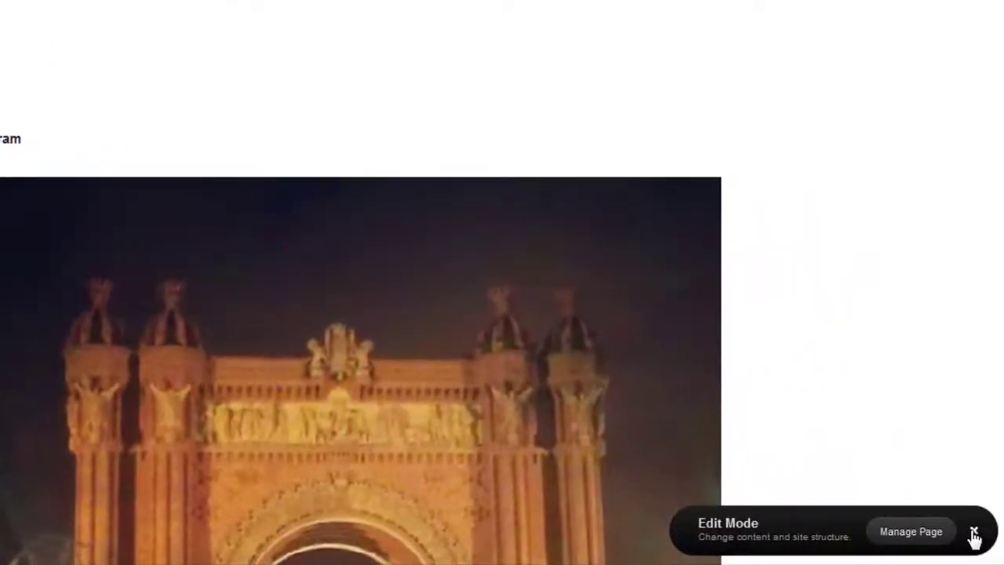
left_click(974, 534)
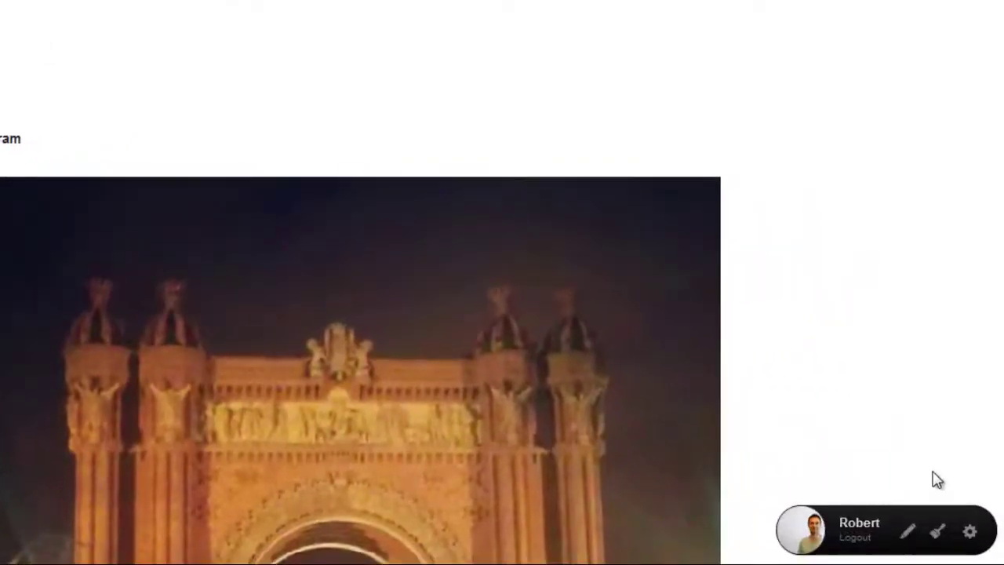
- In Style Mode, widen the Sidebar Width to about 335px
left_click(940, 536)
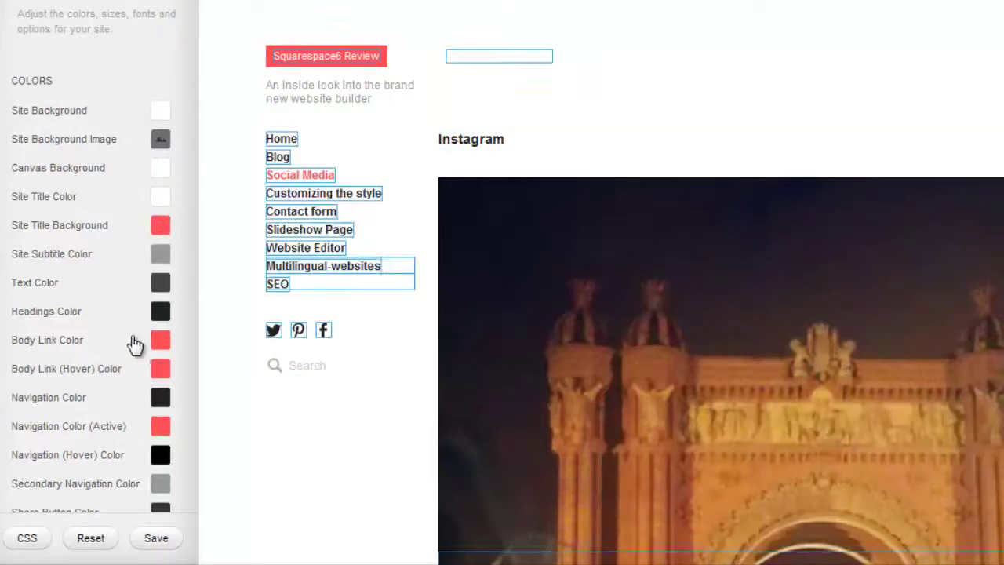
scroll(134, 344, "down", 4)
scroll(134, 348, "down", 4)
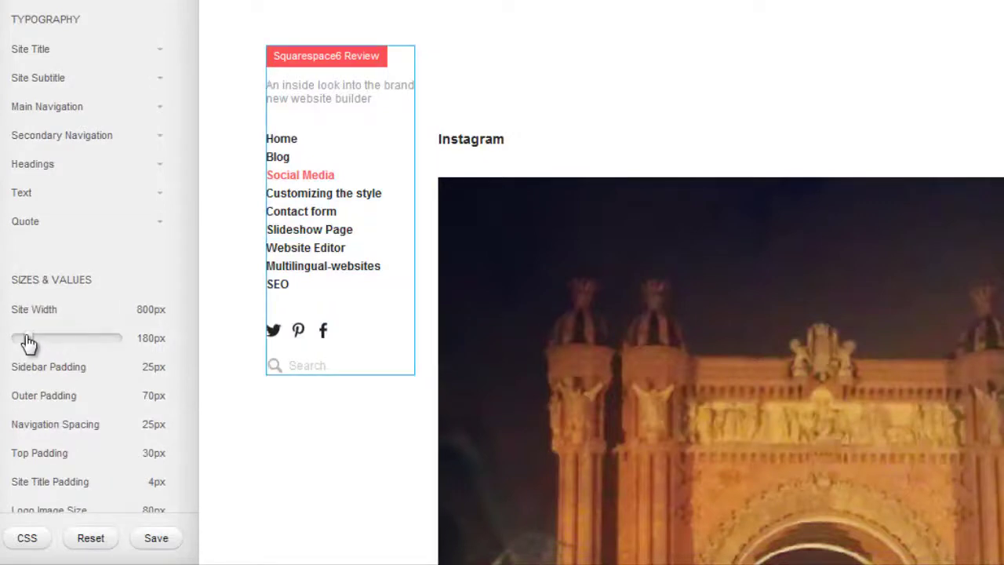
left_click_drag(27, 341, 60, 345)
- Reset the visual style to template defaults and close Style Mode
left_click(86, 539)
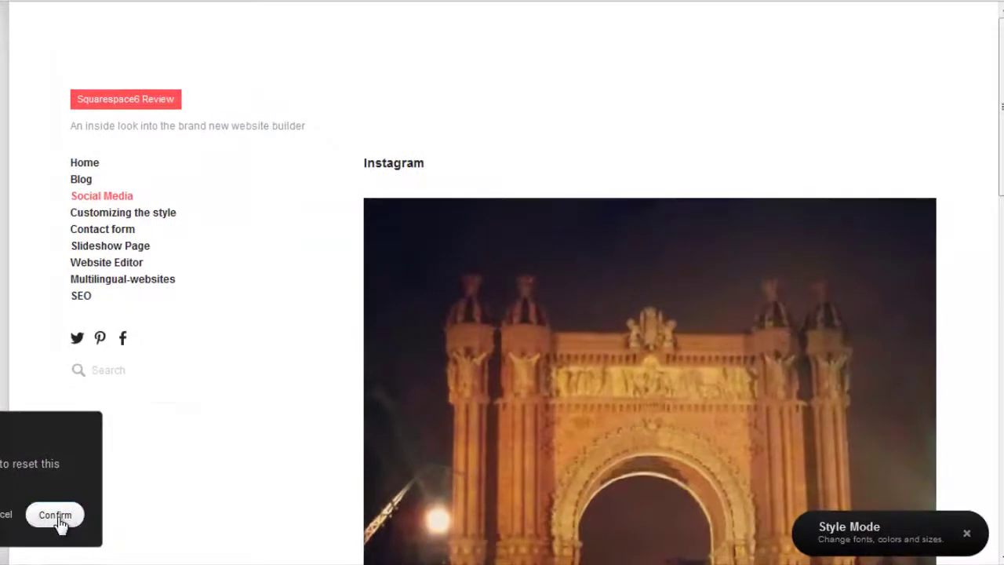
left_click(56, 518)
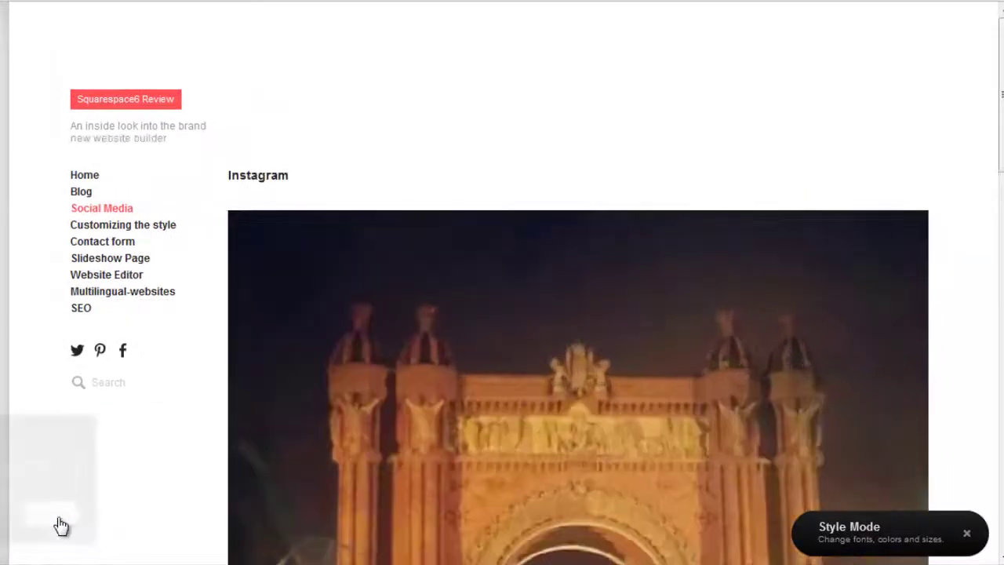
left_click(966, 534)
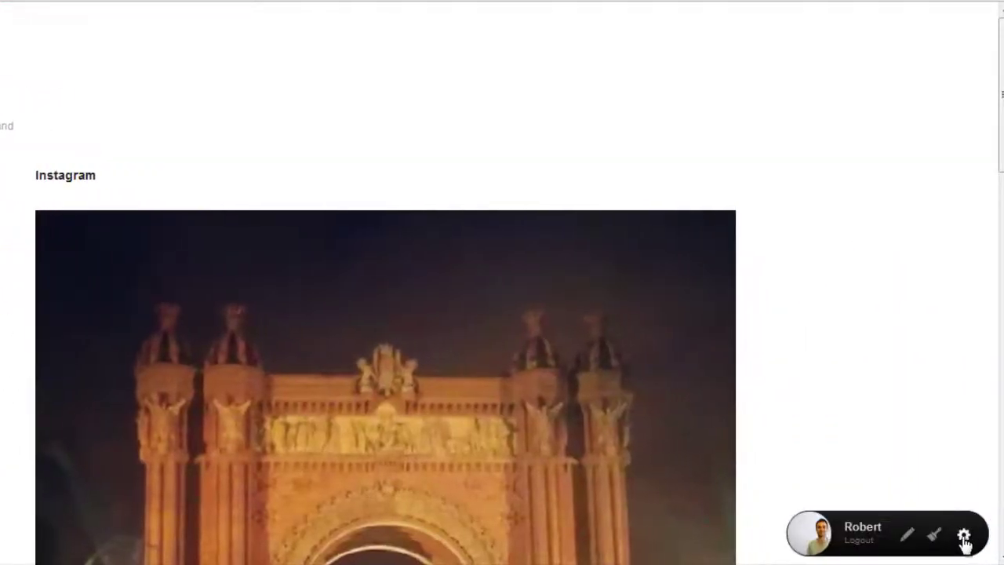
- Filter the template browser to Blog templates and preview the site in Takk
left_click(964, 536)
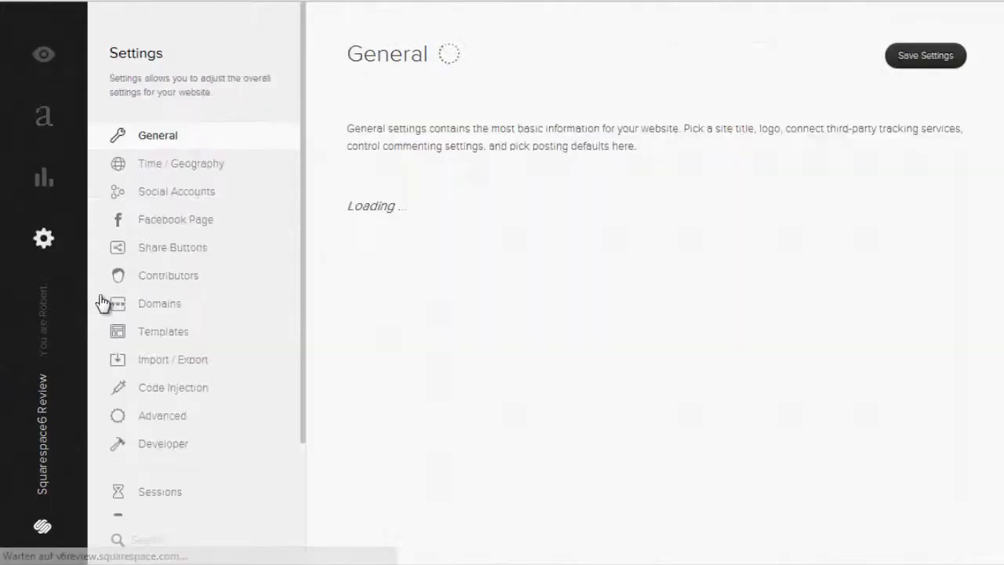
left_click(166, 332)
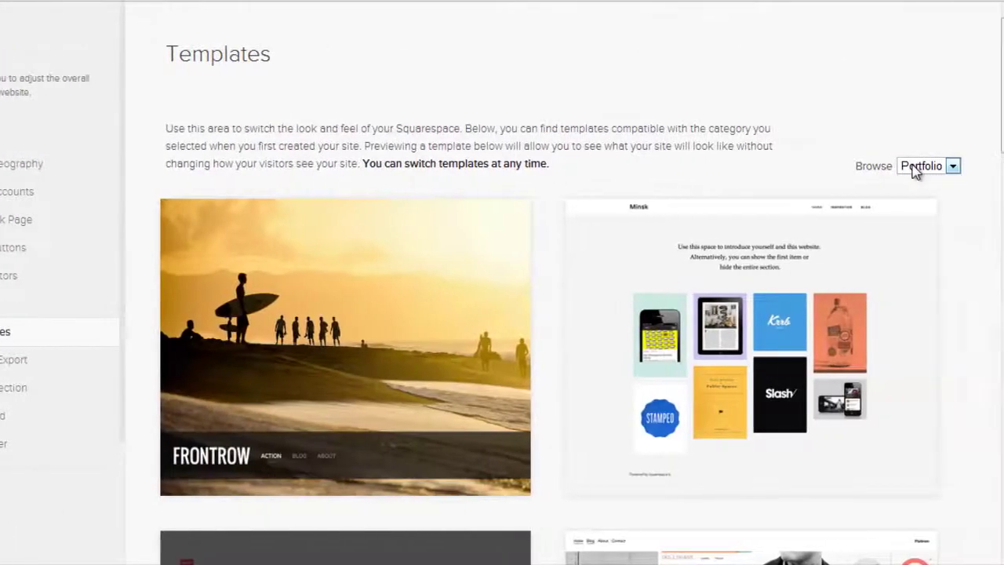
left_click(915, 169)
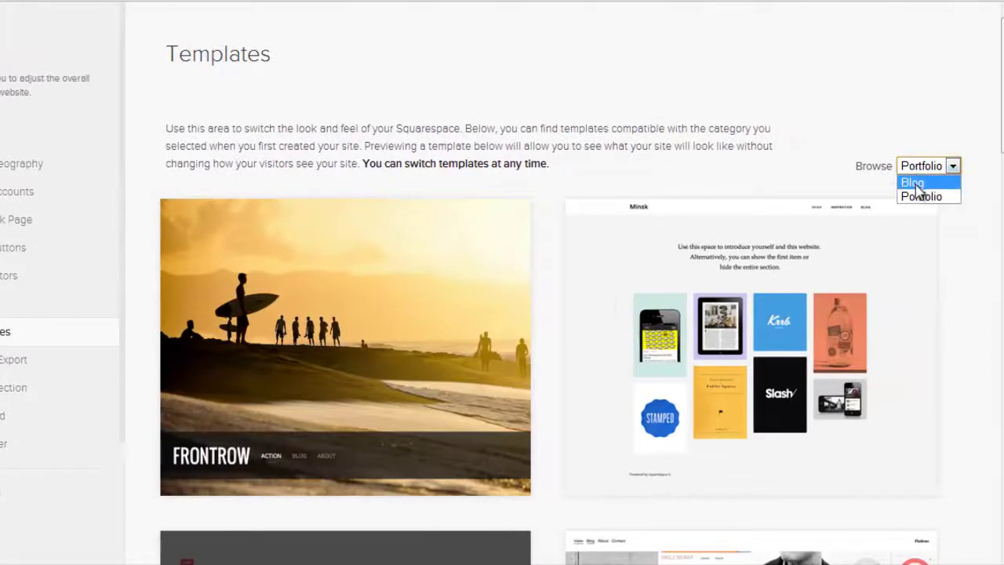
left_click(911, 183)
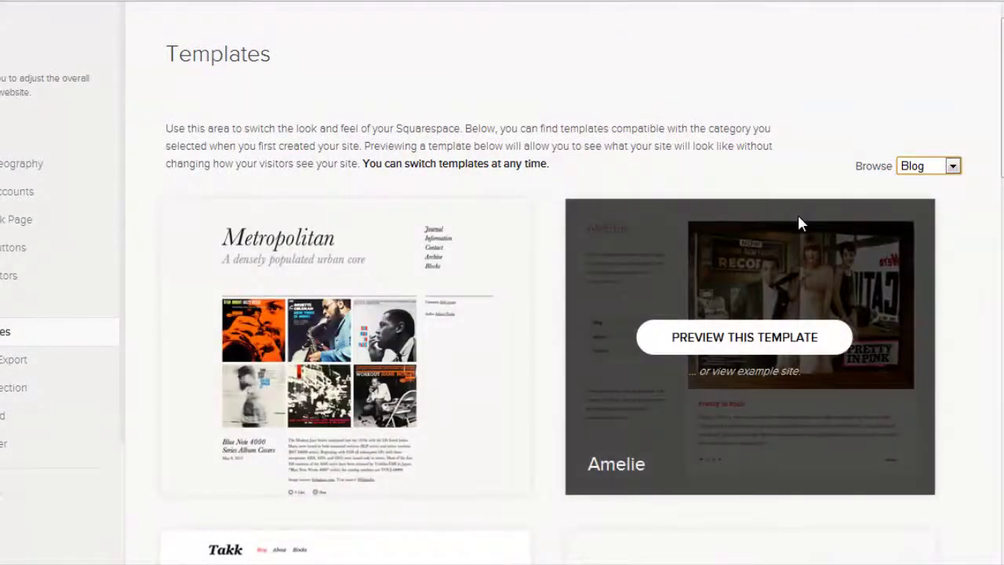
scroll(580, 330, "down", 5)
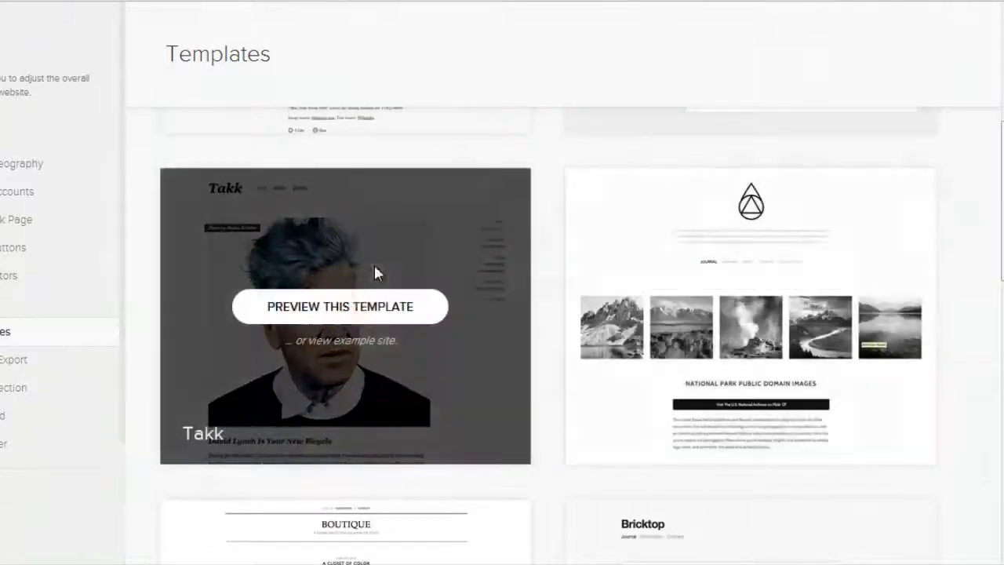
left_click(378, 307)
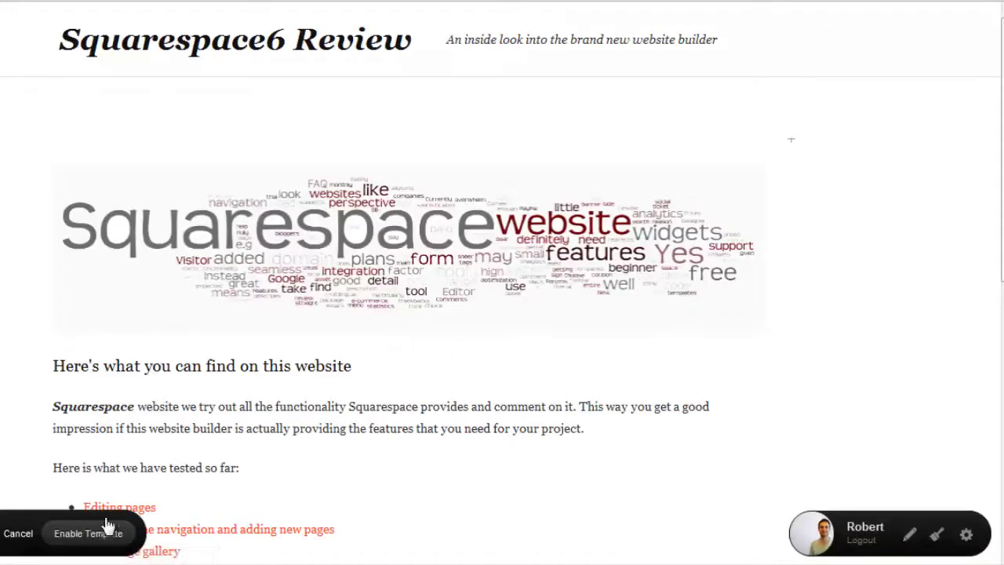
- Enable the previewed Takk template and confirm the design switch
left_click(85, 538)
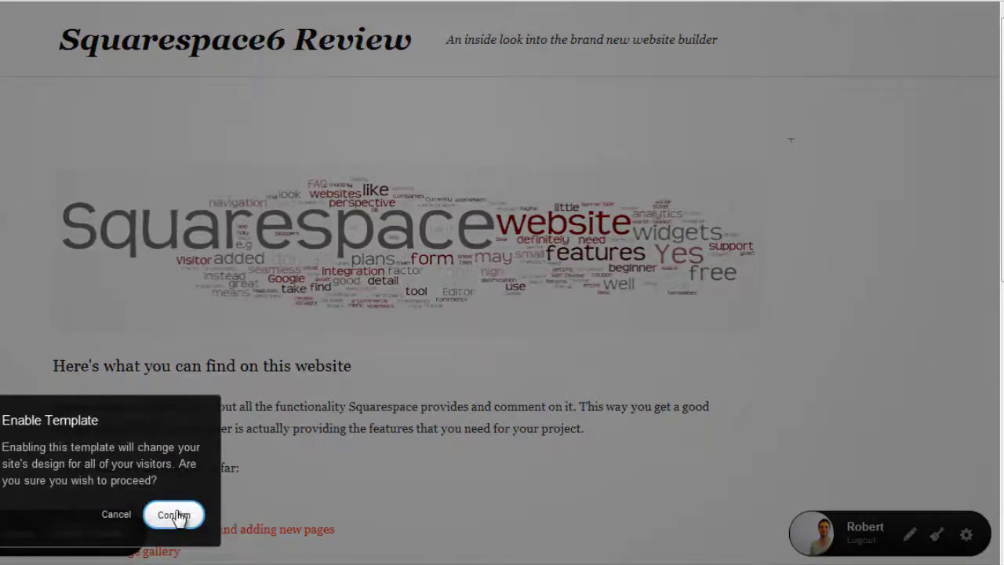
left_click(175, 515)
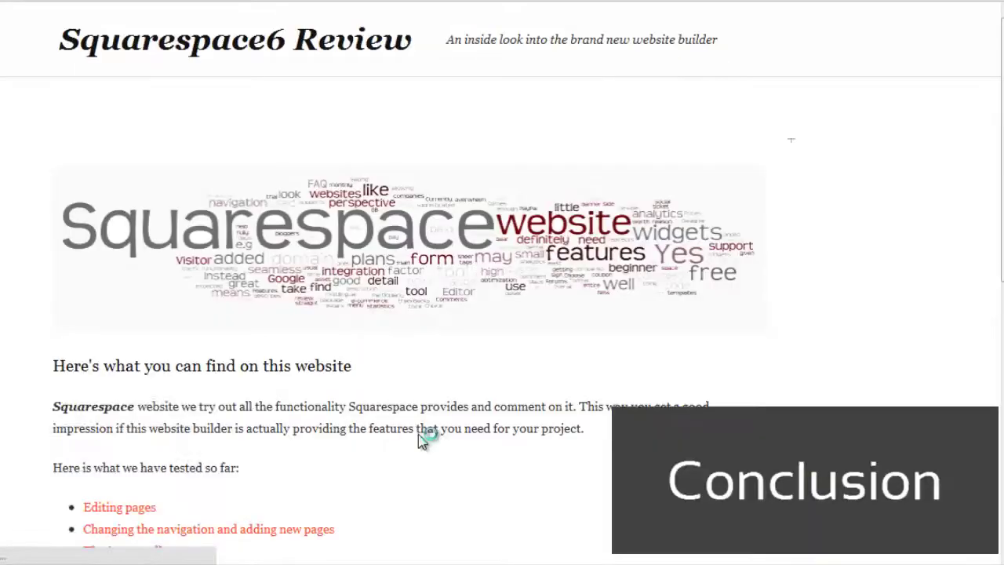
scroll(791, 140, "down", 10)
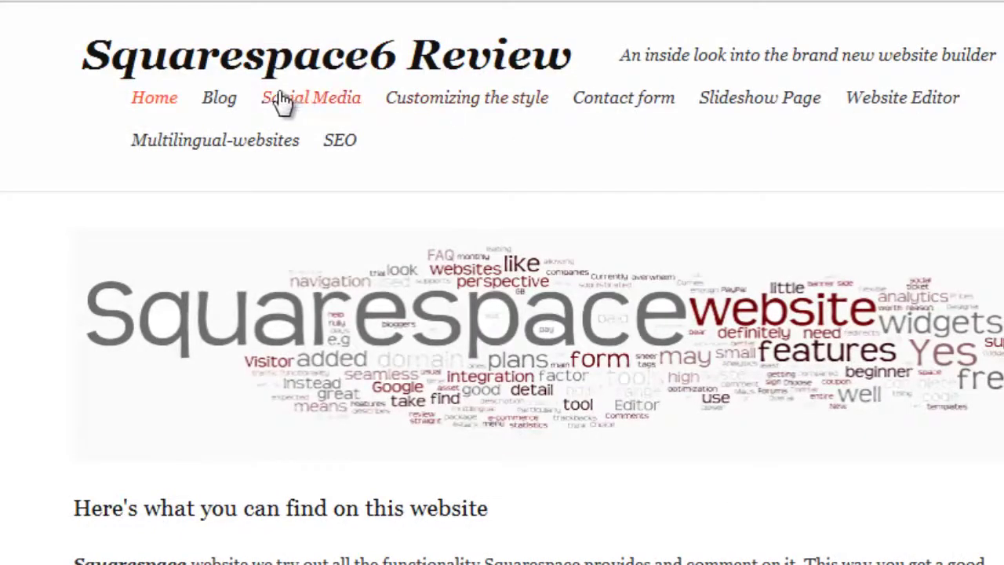
- Go to the Blog page showing 'The Squarespace blog module' post
left_click(219, 100)
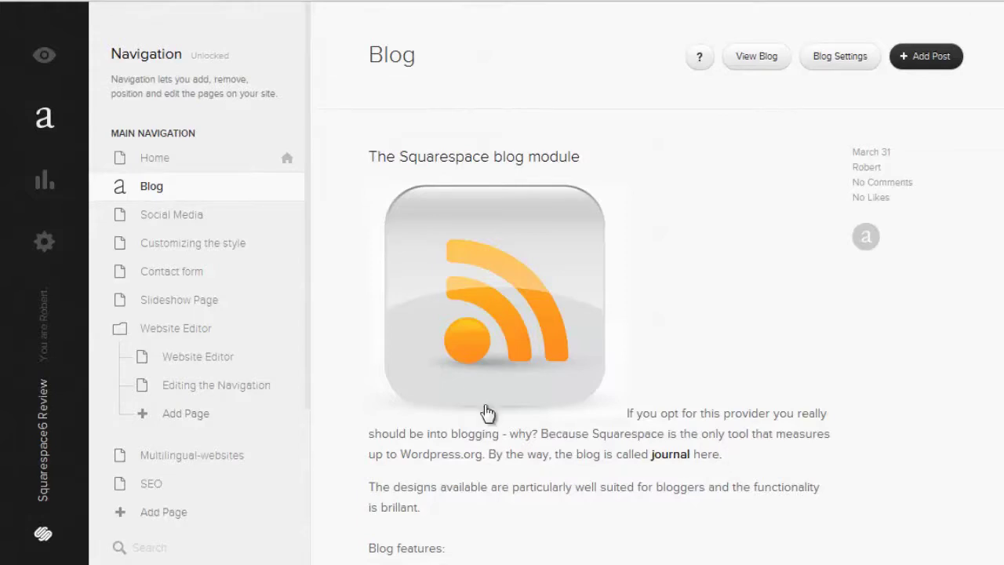
- Preview the live blog page under the Takk template
left_click(45, 57)
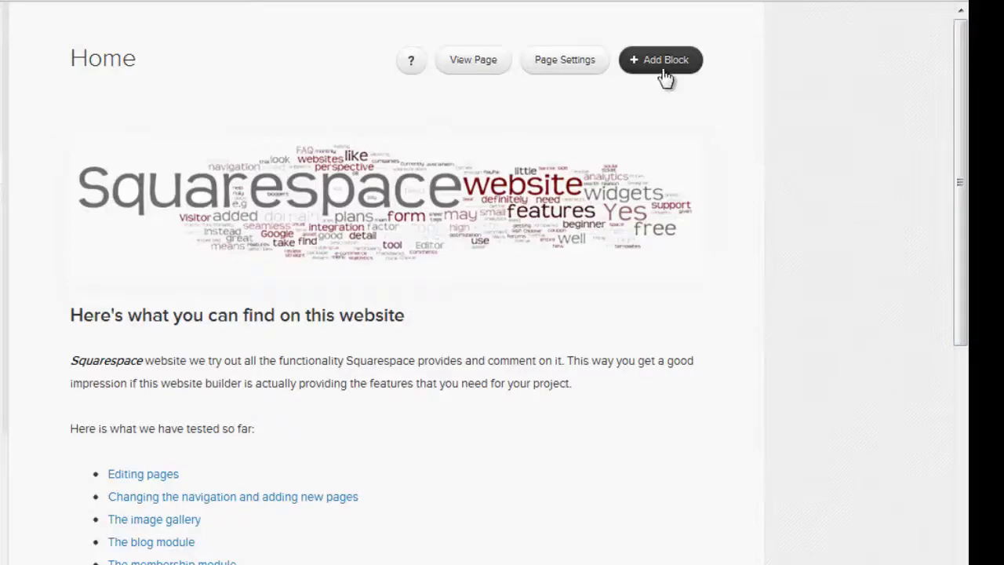
- Browse the page builder help video, Help & Support site and Live Chat, then return to Squarespace's homepage
left_click(482, 66)
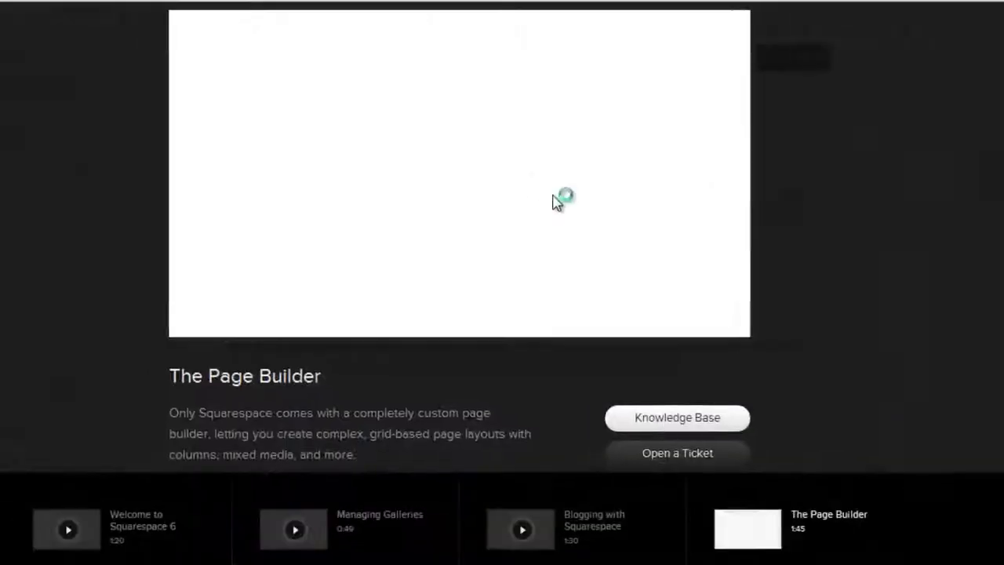
left_click(769, 398)
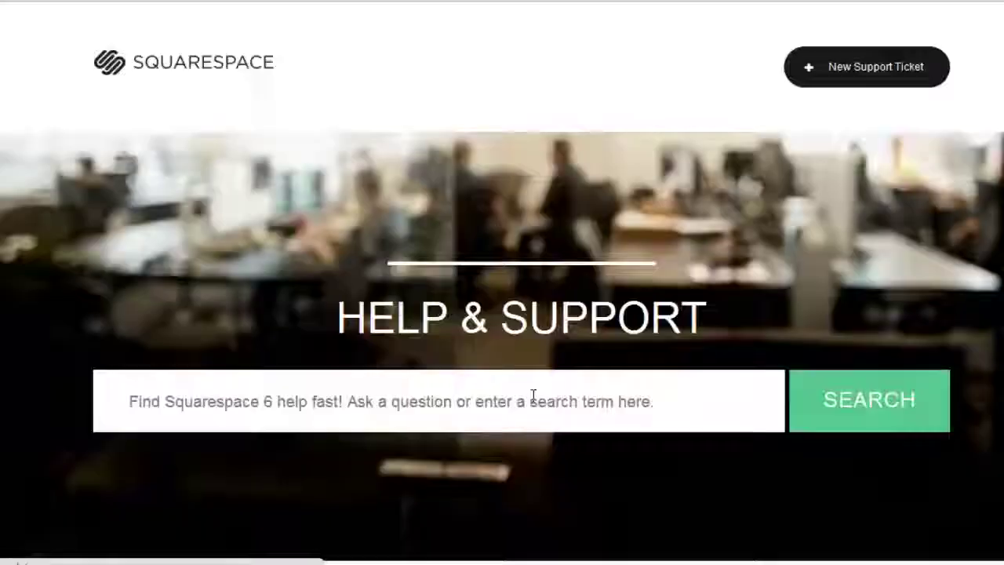
scroll(498, 359, "down", 5)
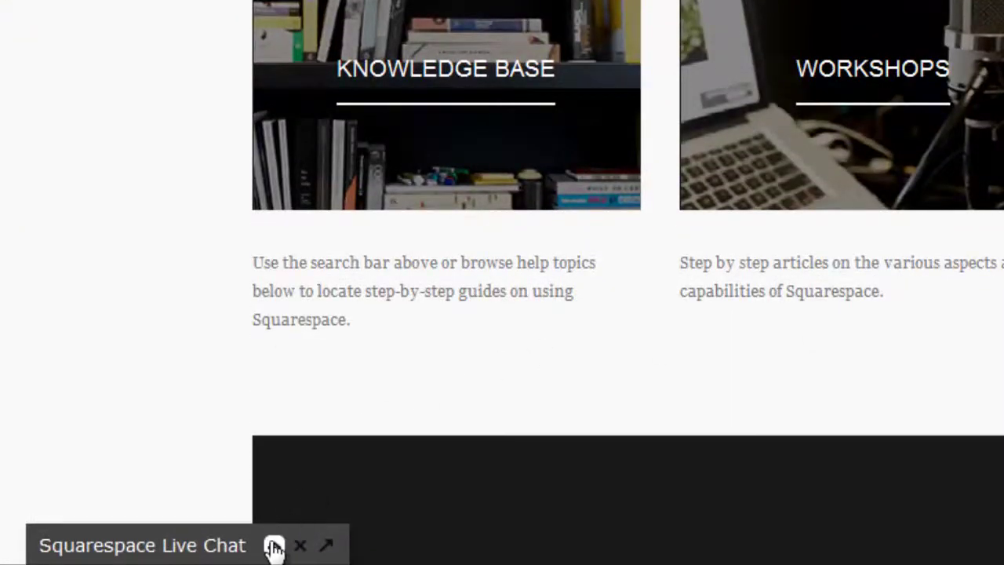
left_click(274, 546)
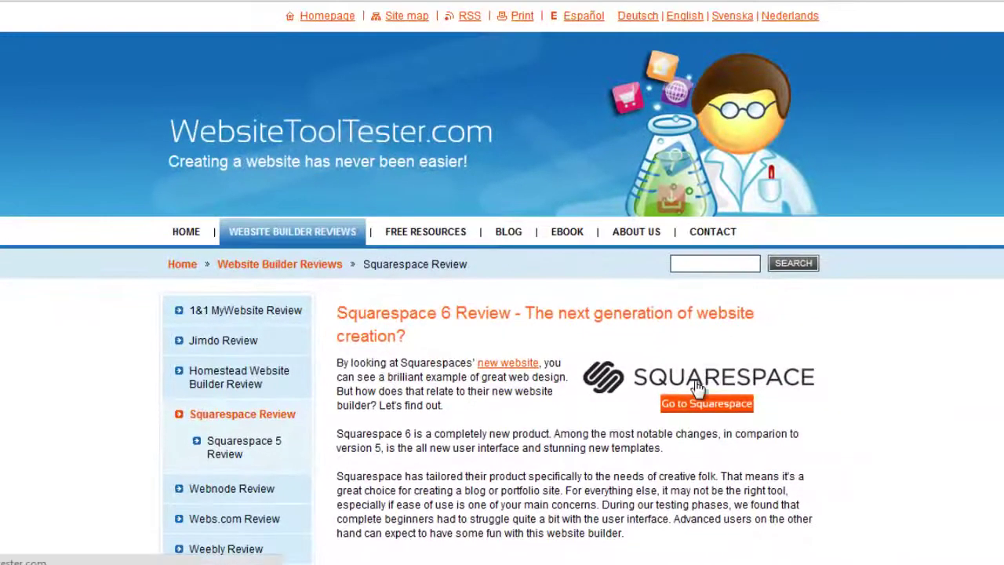
left_click(708, 387)
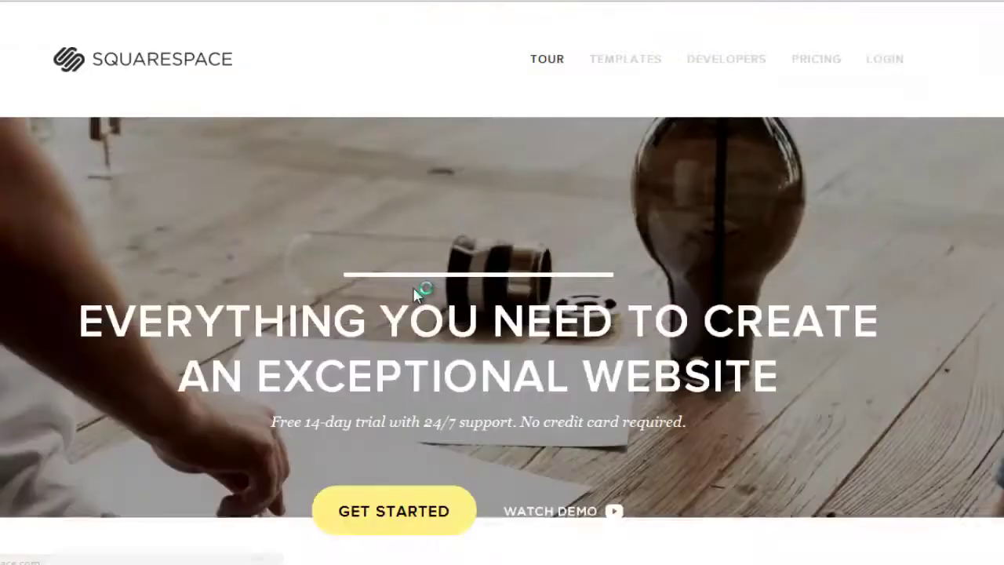